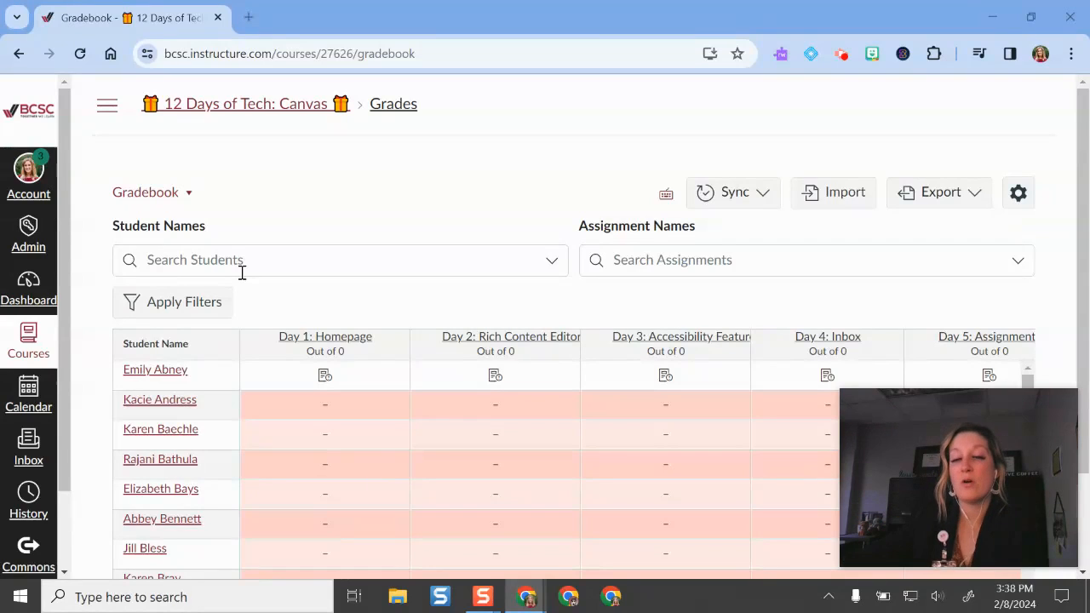
Review the gradebook's Status and Submissions filter options without applying any of them.
{"action": "left_click_drag", "start_coordinate": [940, 500], "coordinate": [837, 139]}
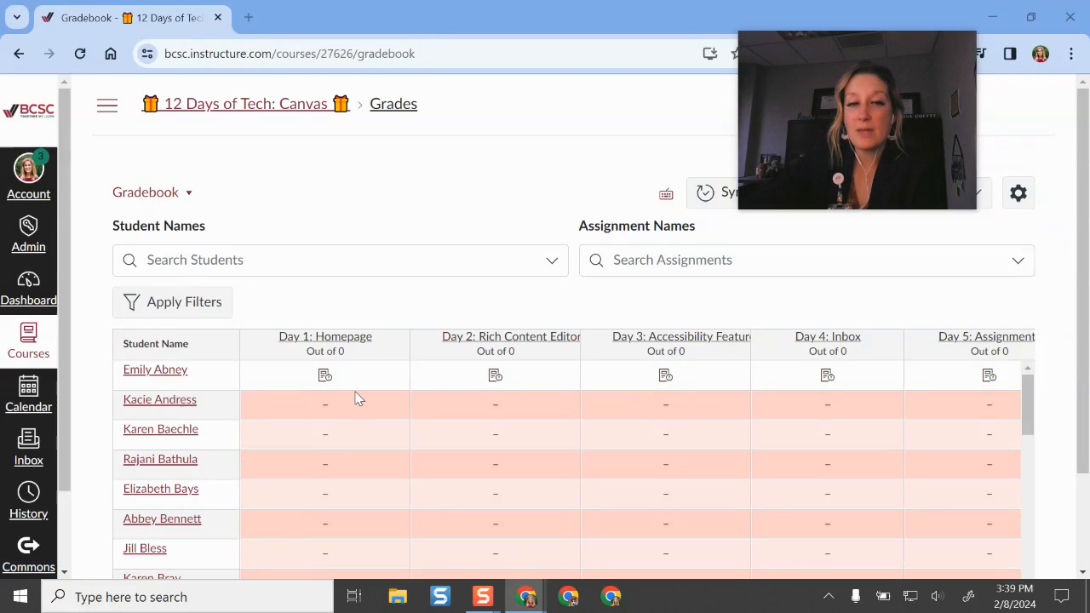
{"action": "left_click", "coordinate": [206, 311]}
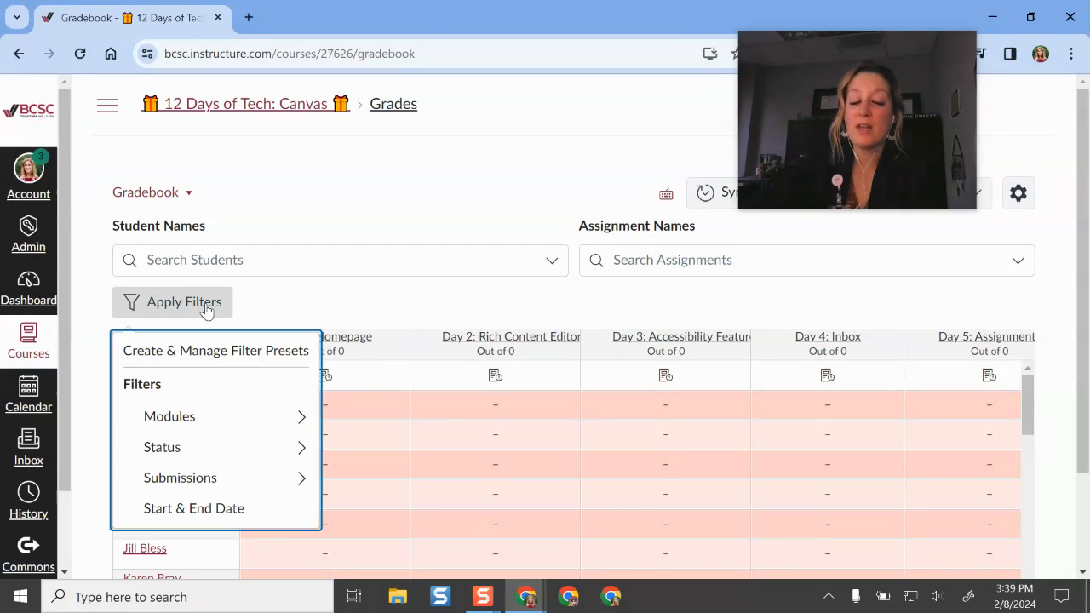
{"action": "left_click", "coordinate": [299, 445]}
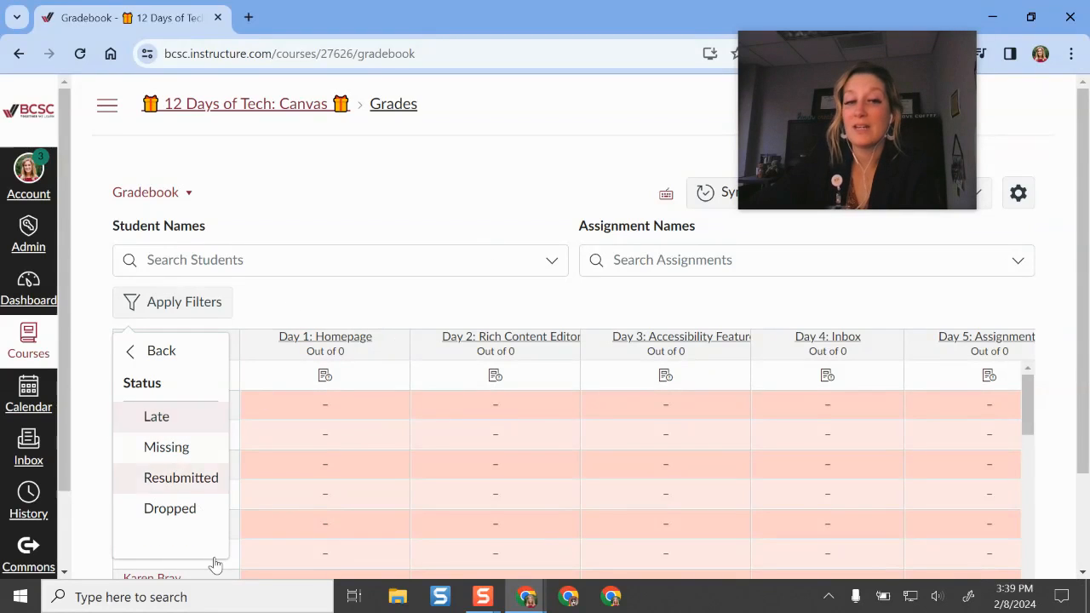
{"action": "left_click", "coordinate": [141, 355]}
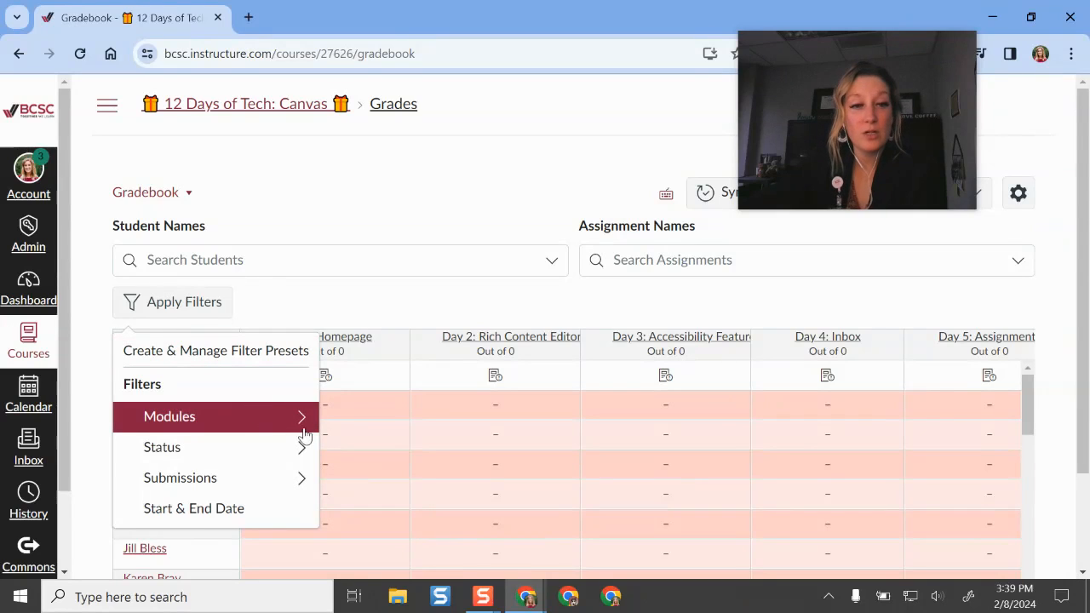
{"action": "left_click", "coordinate": [279, 457]}
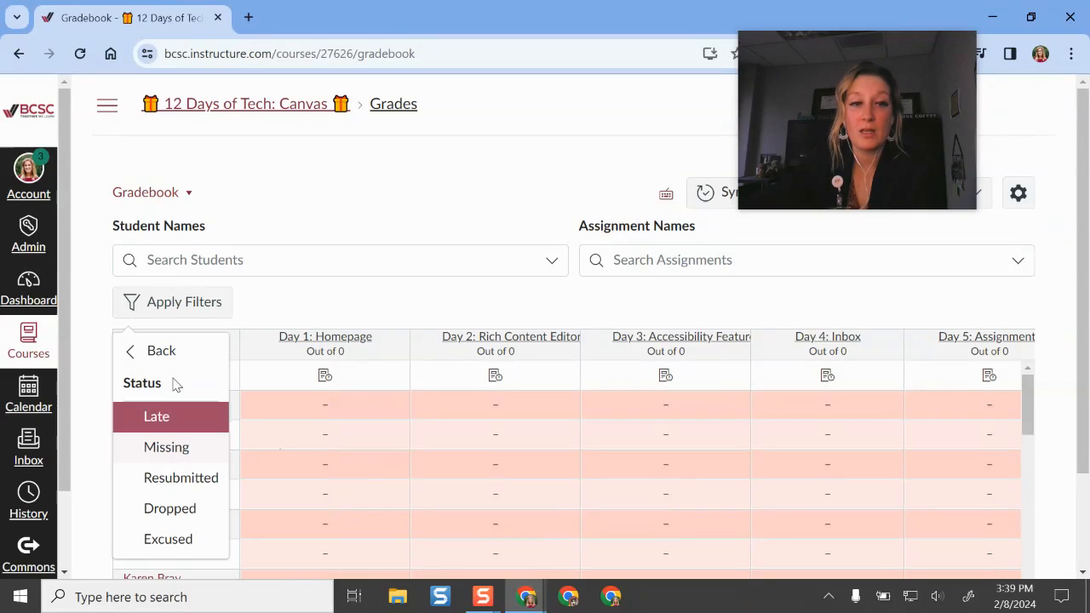
{"action": "left_click", "coordinate": [143, 355]}
{"action": "left_click", "coordinate": [266, 482]}
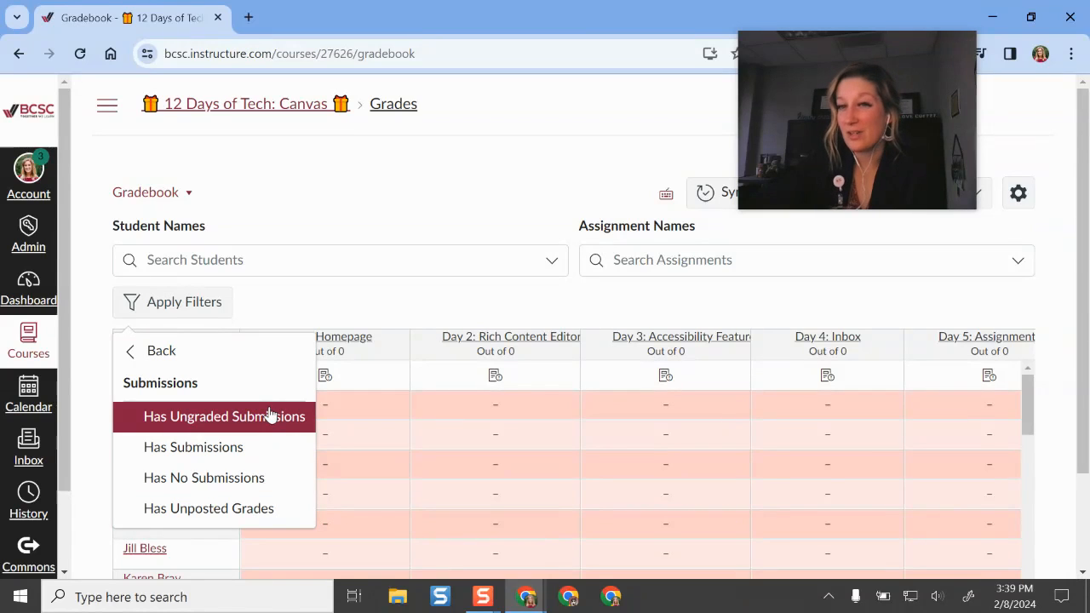
{"action": "left_click", "coordinate": [150, 351]}
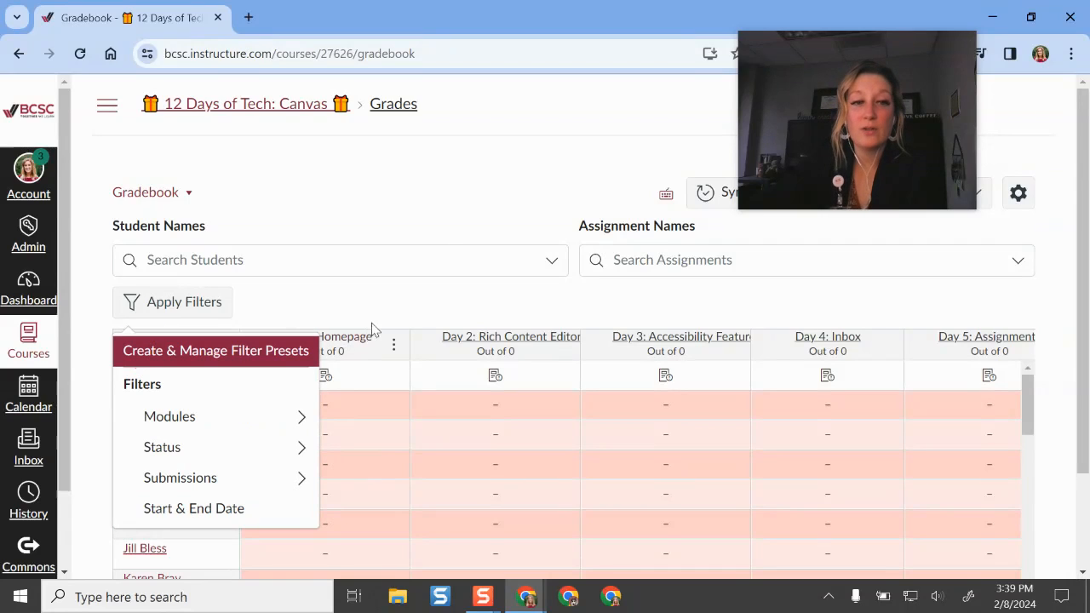
{"action": "key", "text": "Escape"}
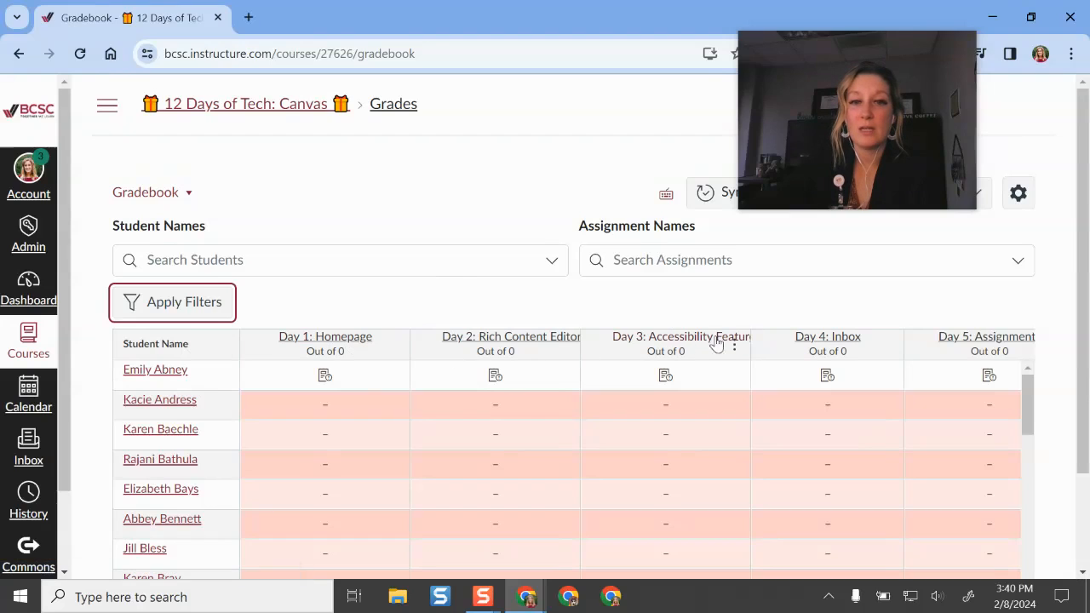
Move the Total column to the front of the gradebook.
{"action": "left_click_drag", "start_coordinate": [778, 348], "coordinate": [827, 349]}
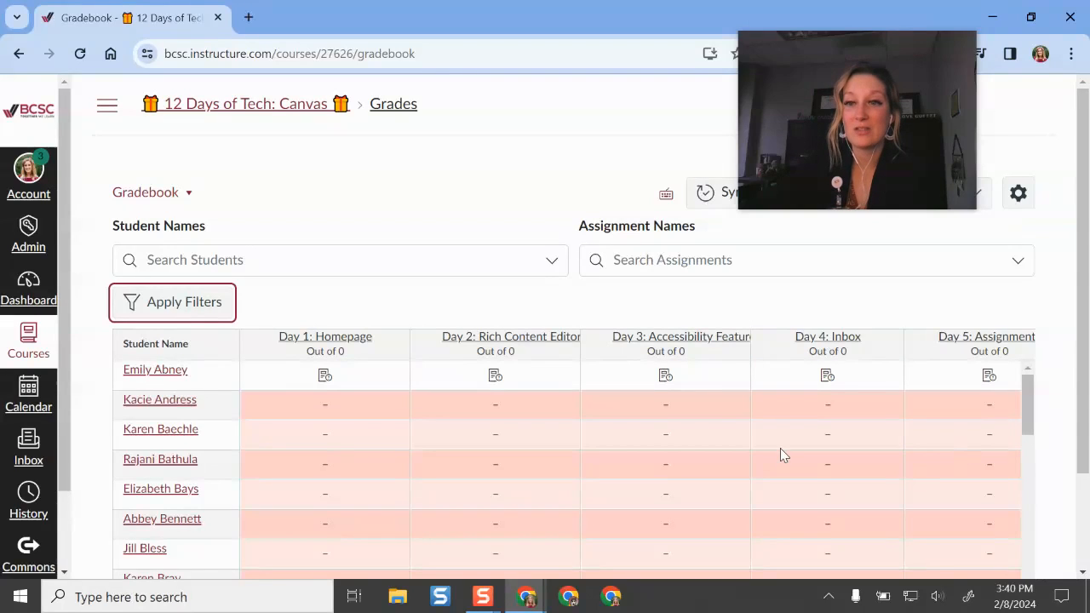
{"action": "scroll", "coordinate": [1075, 332], "scroll_direction": "down", "scroll_amount": 1}
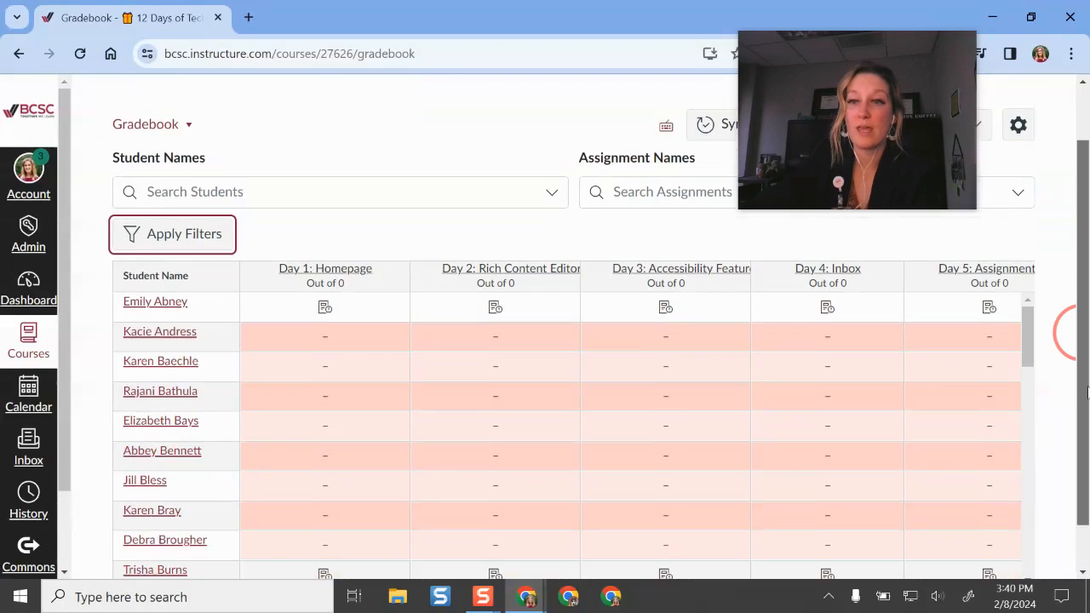
{"action": "scroll", "coordinate": [963, 509], "scroll_direction": "down", "scroll_amount": 3}
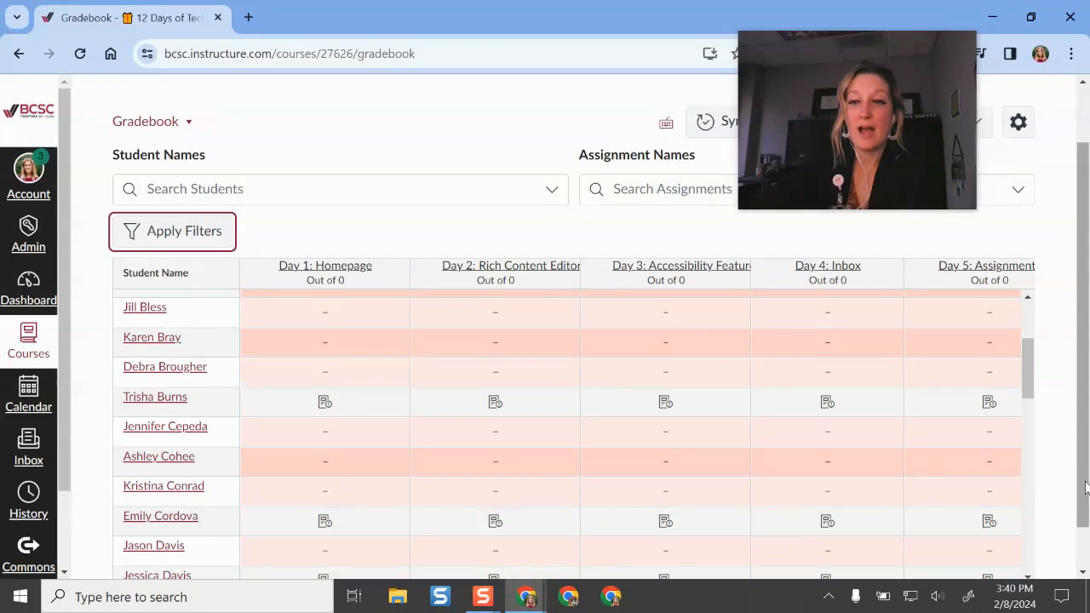
{"action": "scroll", "coordinate": [1055, 558], "scroll_direction": "down", "scroll_amount": 1}
{"action": "left_click_drag", "start_coordinate": [514, 545], "coordinate": [1012, 545]}
{"action": "scroll", "coordinate": [1034, 369], "scroll_direction": "up", "scroll_amount": 2}
{"action": "scroll", "coordinate": [1033, 369], "scroll_direction": "up", "scroll_amount": 1}
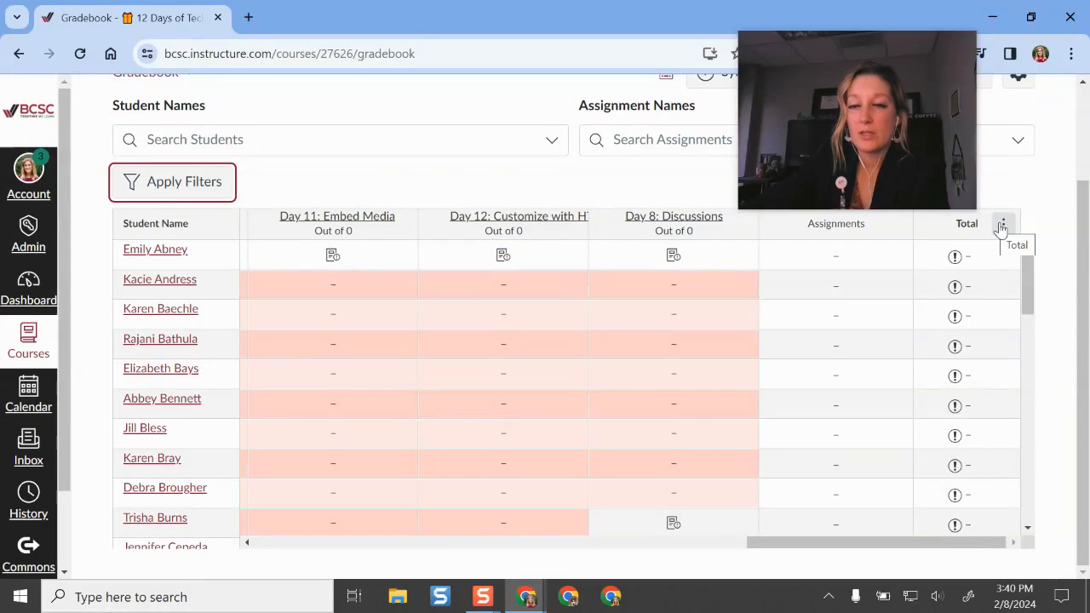
{"action": "left_click", "coordinate": [1006, 224]}
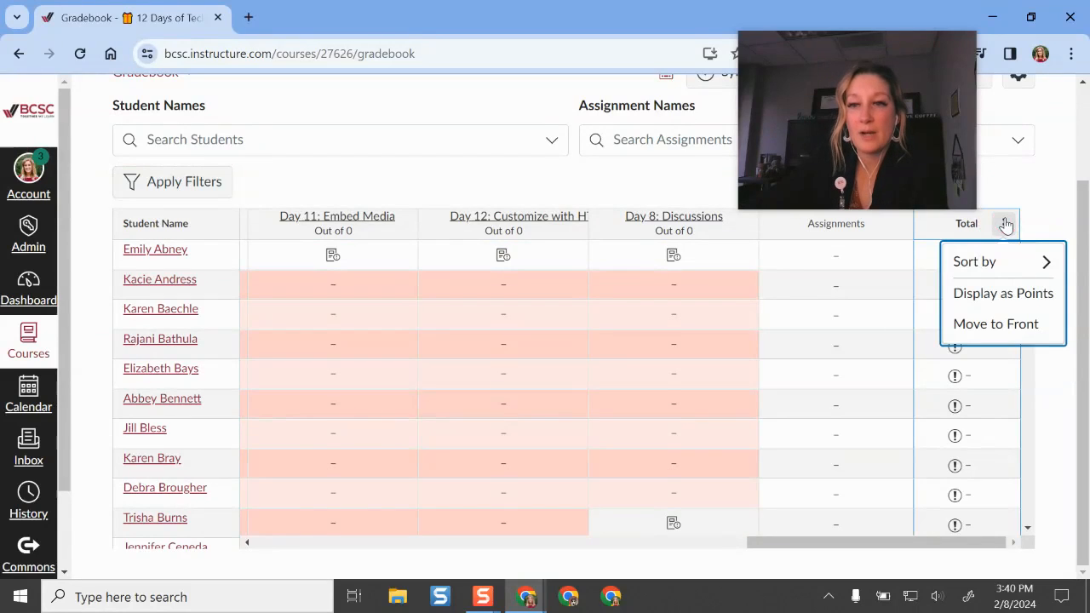
{"action": "left_click", "coordinate": [1015, 333]}
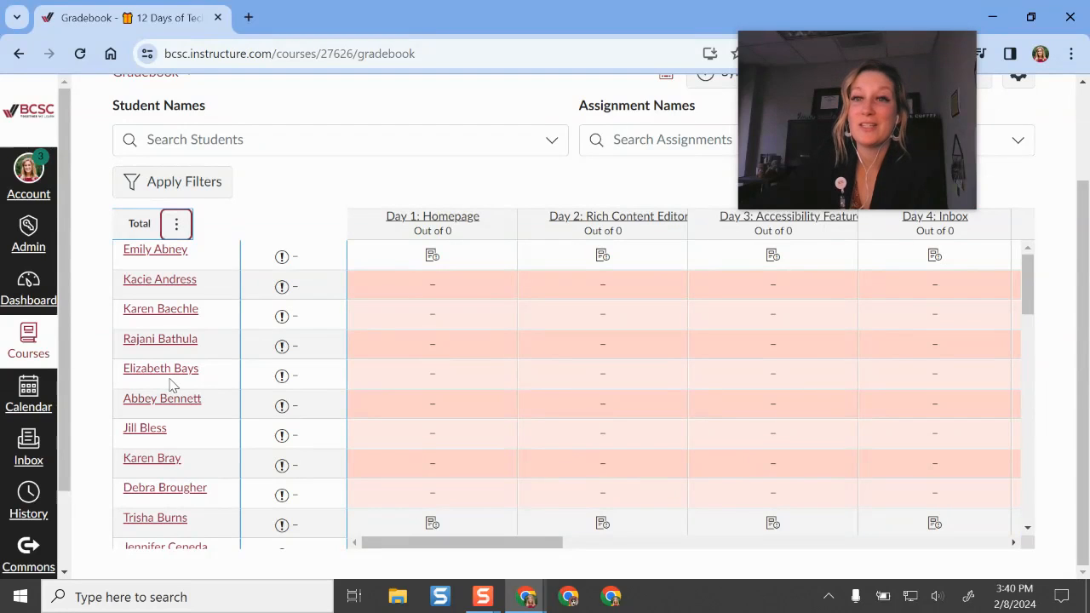
Look over the rearranged gradebook columns and check the options of the Assignments group total column.
{"action": "scroll", "coordinate": [167, 351], "scroll_direction": "up", "scroll_amount": 3}
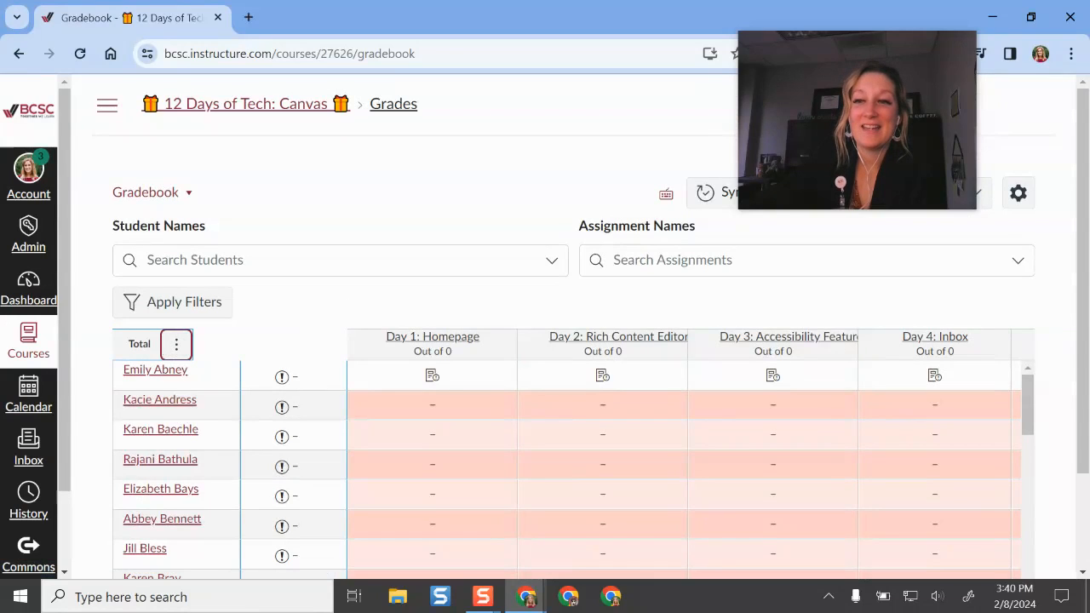
{"action": "left_click_drag", "start_coordinate": [1080, 355], "coordinate": [1075, 384]}
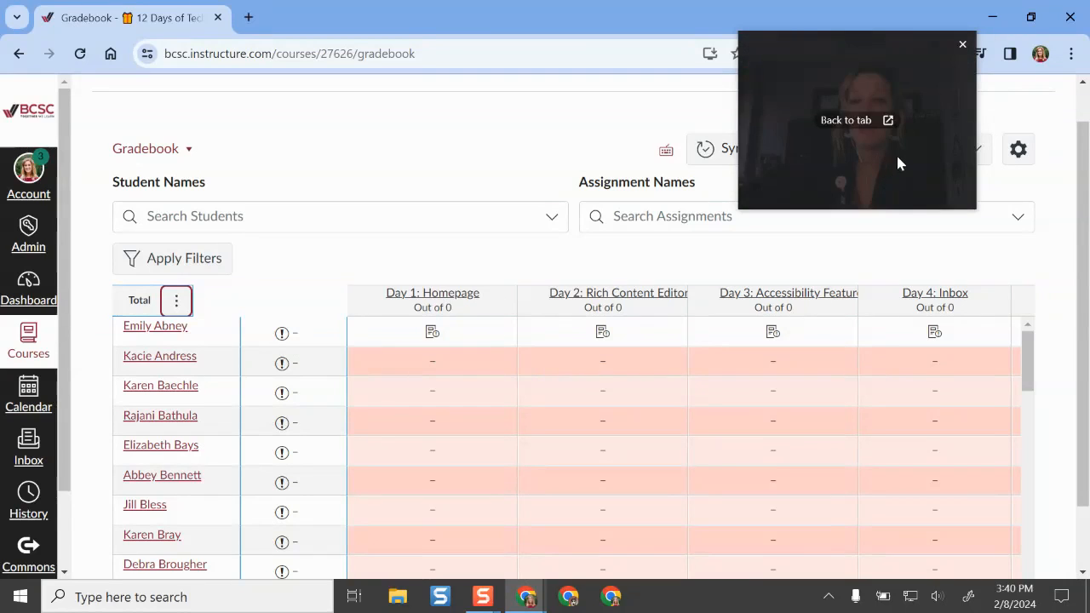
{"action": "left_click_drag", "start_coordinate": [896, 153], "coordinate": [797, 111]}
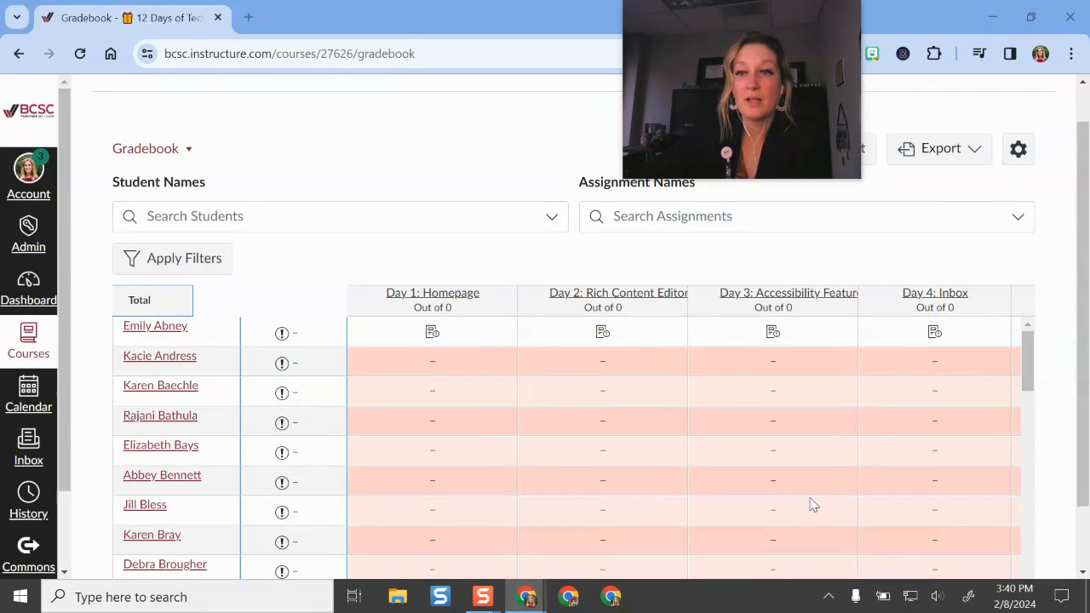
{"action": "scroll", "coordinate": [1060, 400], "scroll_direction": "down", "scroll_amount": 2}
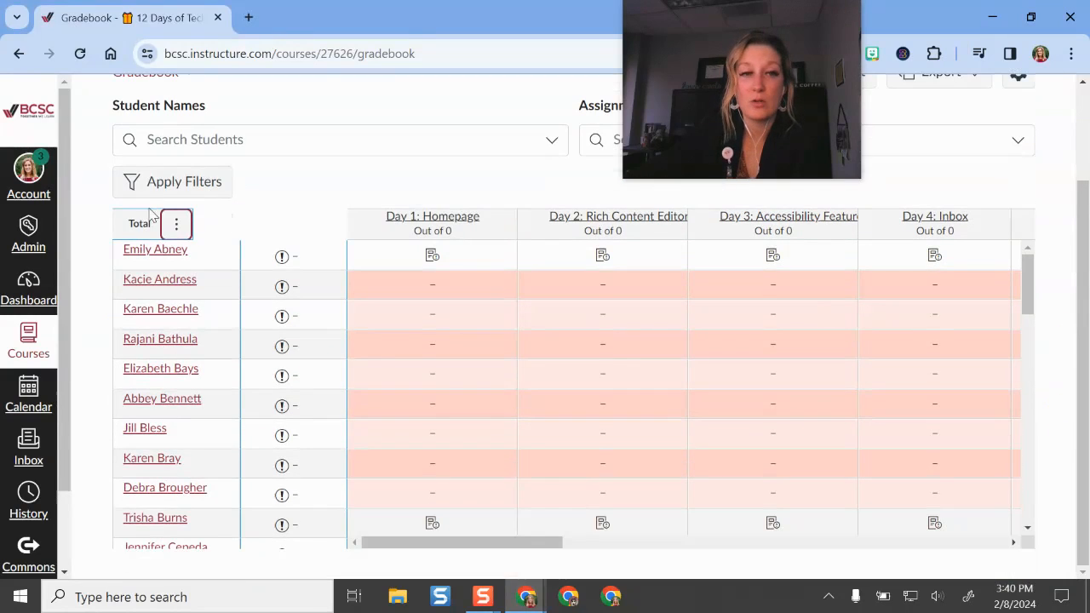
{"action": "left_click_drag", "start_coordinate": [517, 545], "coordinate": [954, 523]}
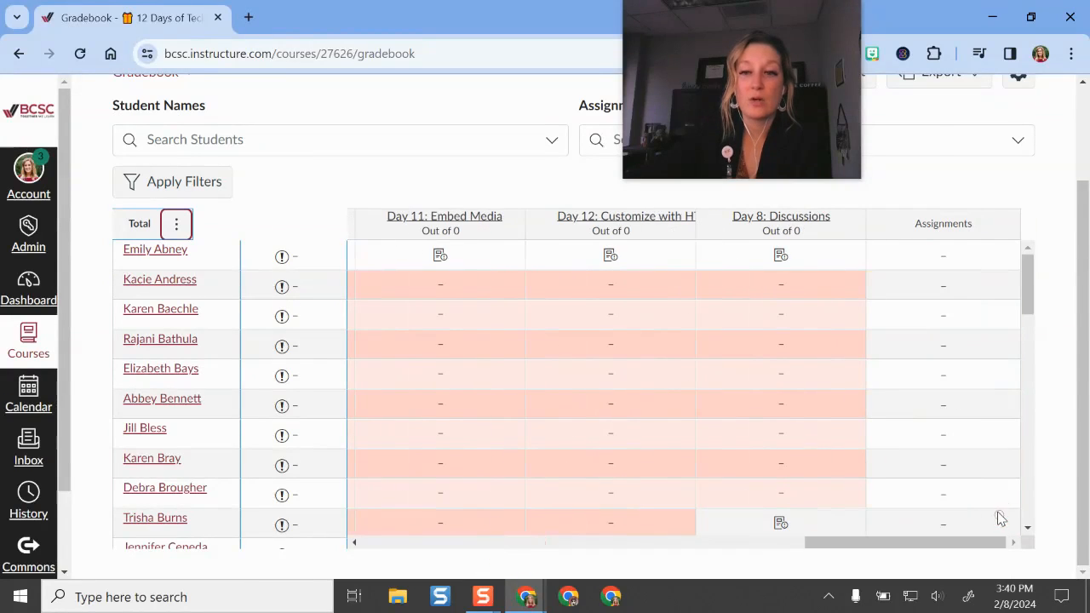
{"action": "scroll", "coordinate": [957, 315], "scroll_direction": "up", "scroll_amount": 1}
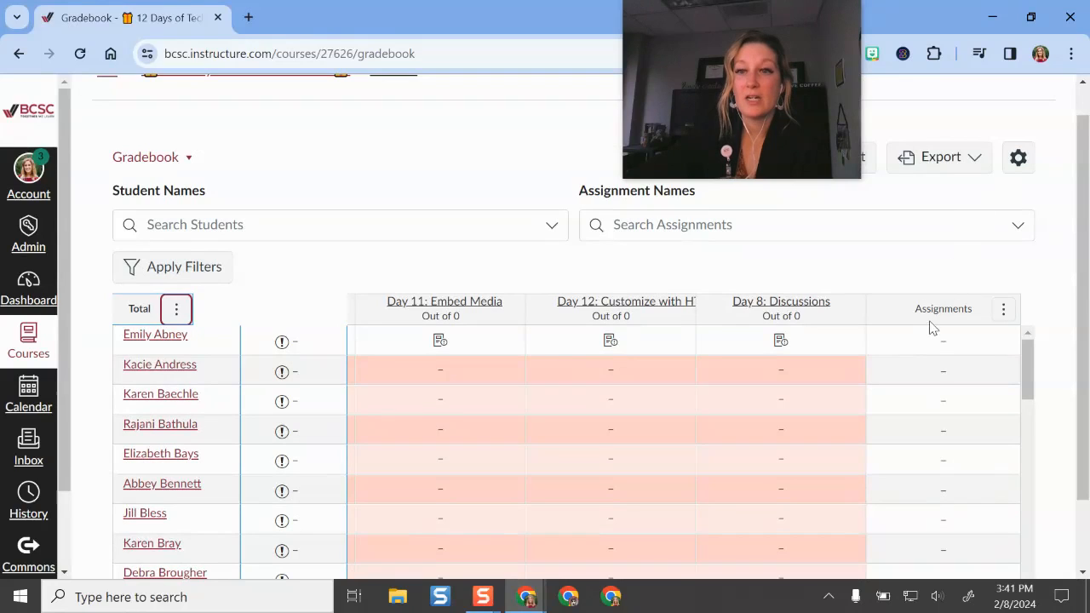
{"action": "left_click", "coordinate": [1002, 312]}
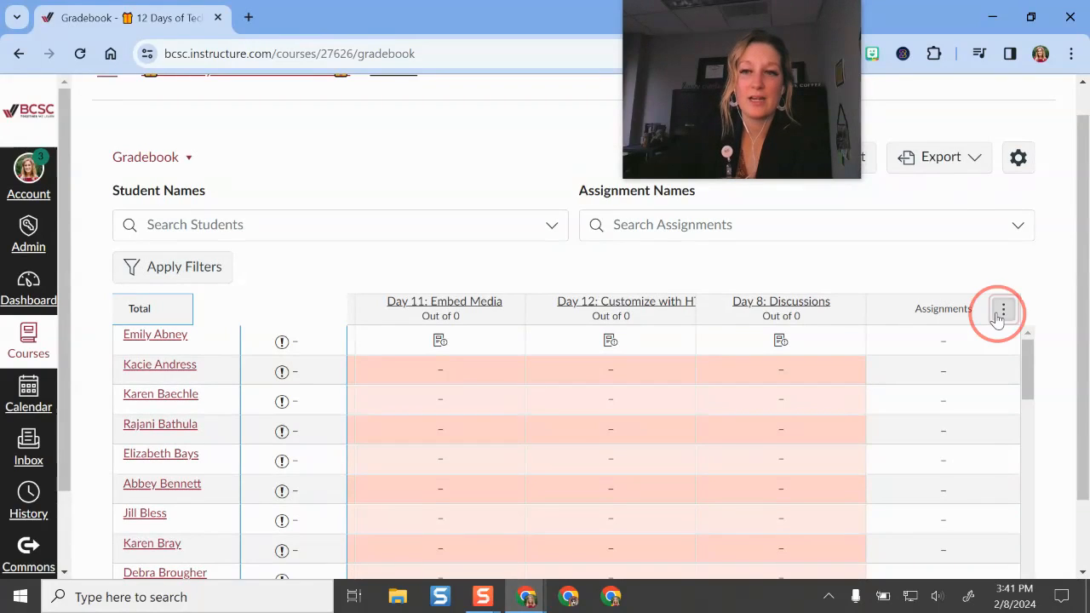
{"action": "left_click", "coordinate": [1037, 262]}
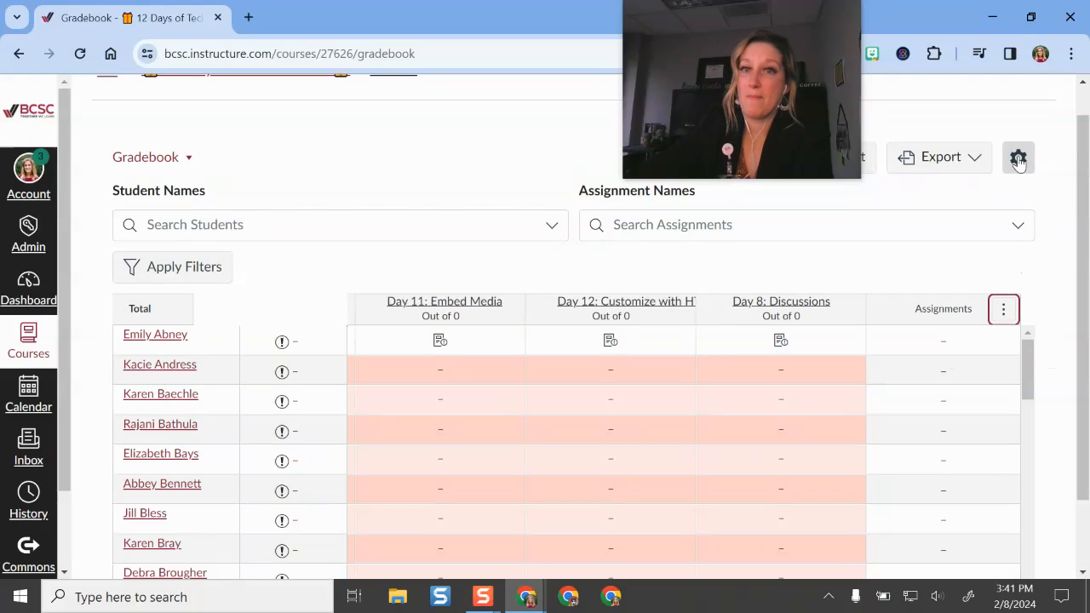
Hide the assignment group totals in the gradebook's view settings and apply the change.
{"action": "left_click", "coordinate": [1018, 159]}
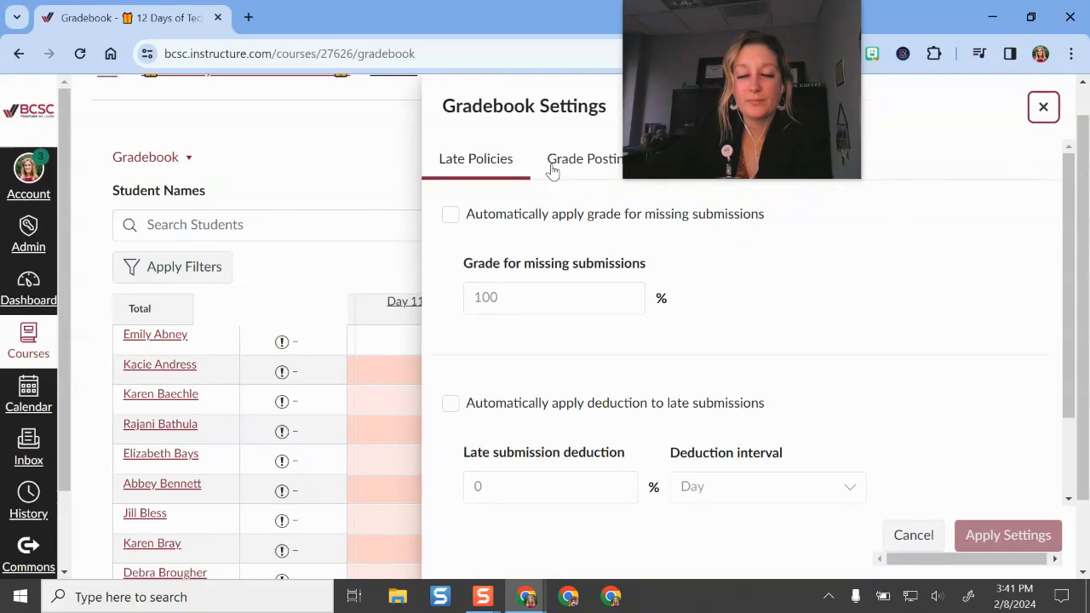
{"action": "left_click", "coordinate": [556, 166]}
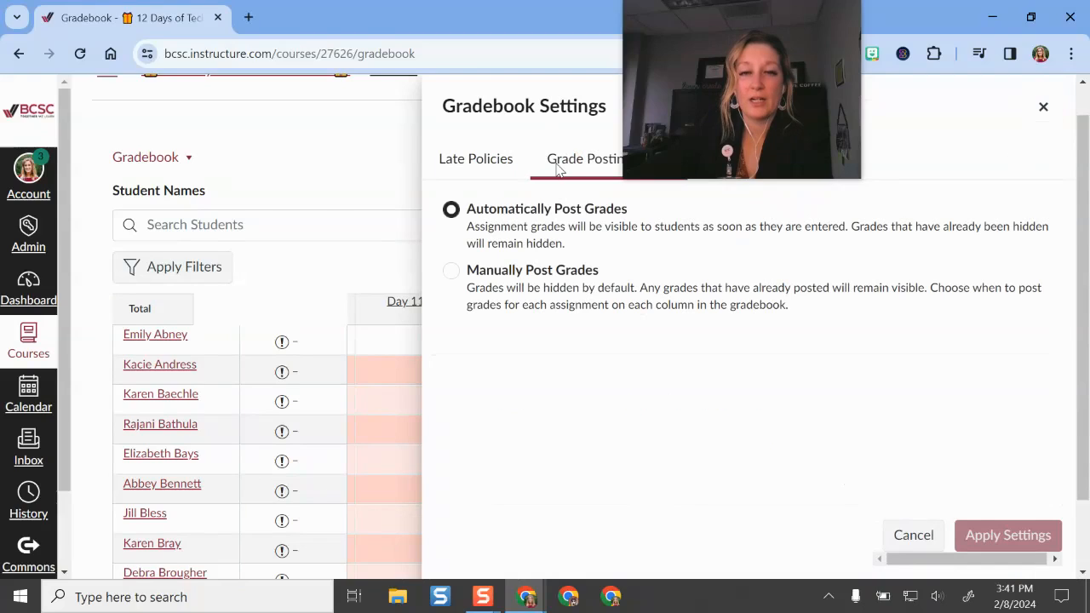
{"action": "left_click_drag", "start_coordinate": [685, 130], "coordinate": [918, 103]}
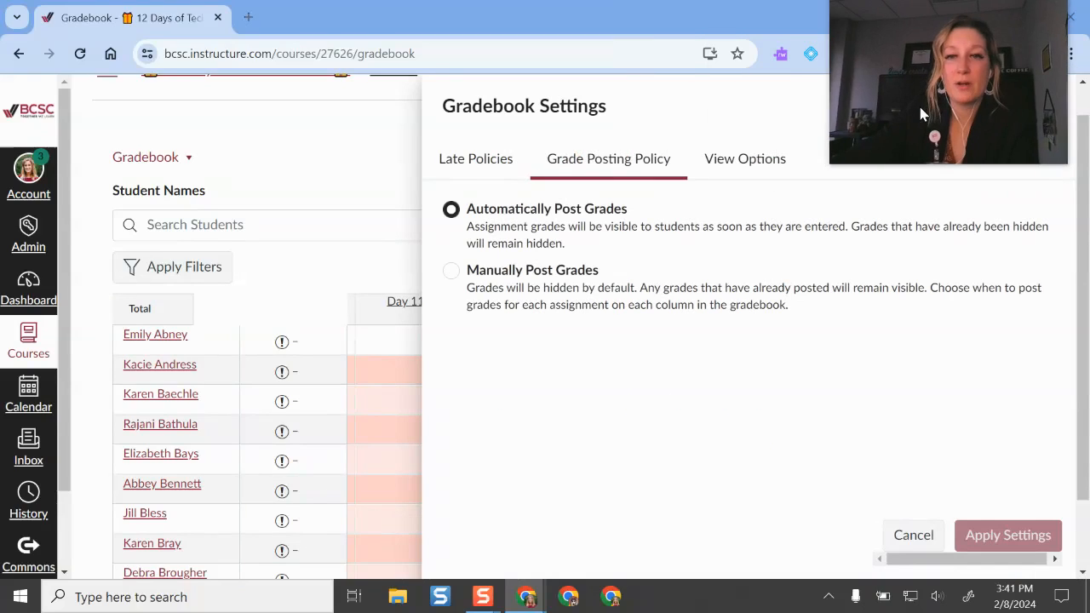
{"action": "left_click", "coordinate": [733, 162]}
{"action": "scroll", "coordinate": [532, 300], "scroll_direction": "down", "scroll_amount": 1}
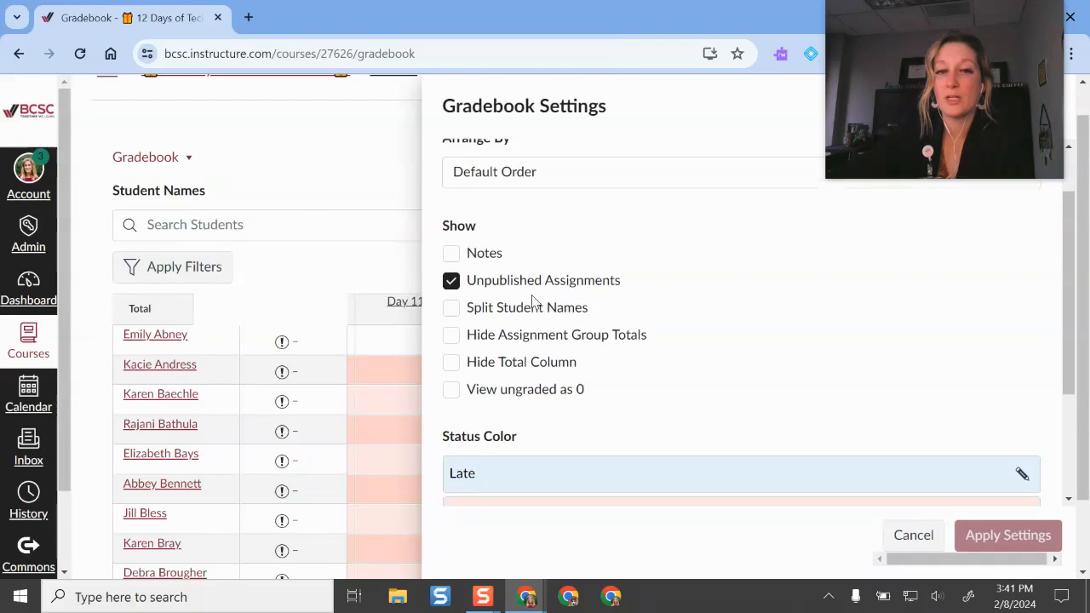
{"action": "left_click", "coordinate": [451, 319]}
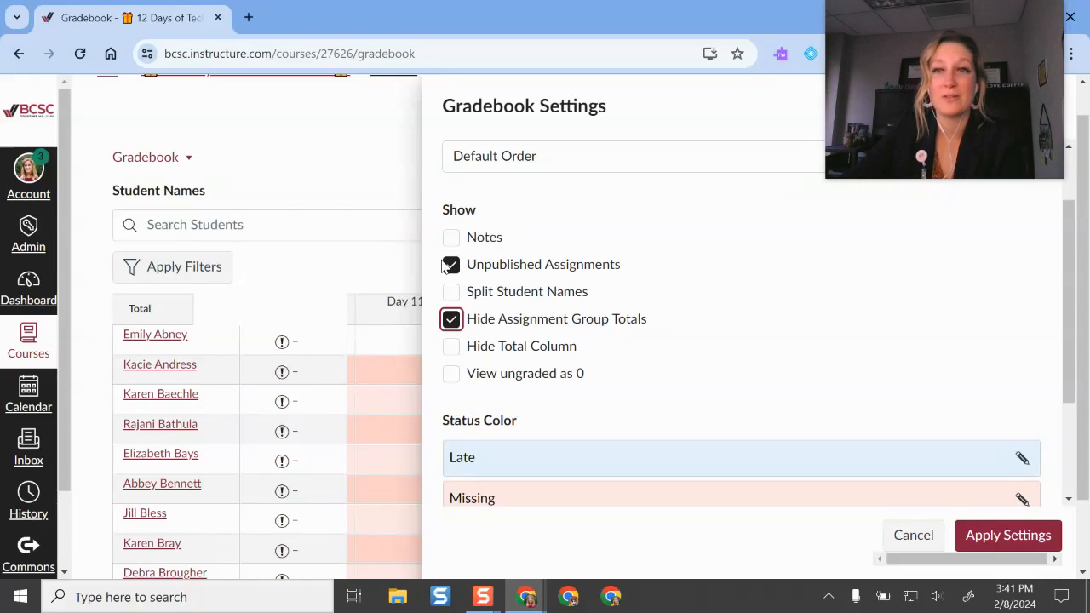
{"action": "left_click", "coordinate": [987, 539]}
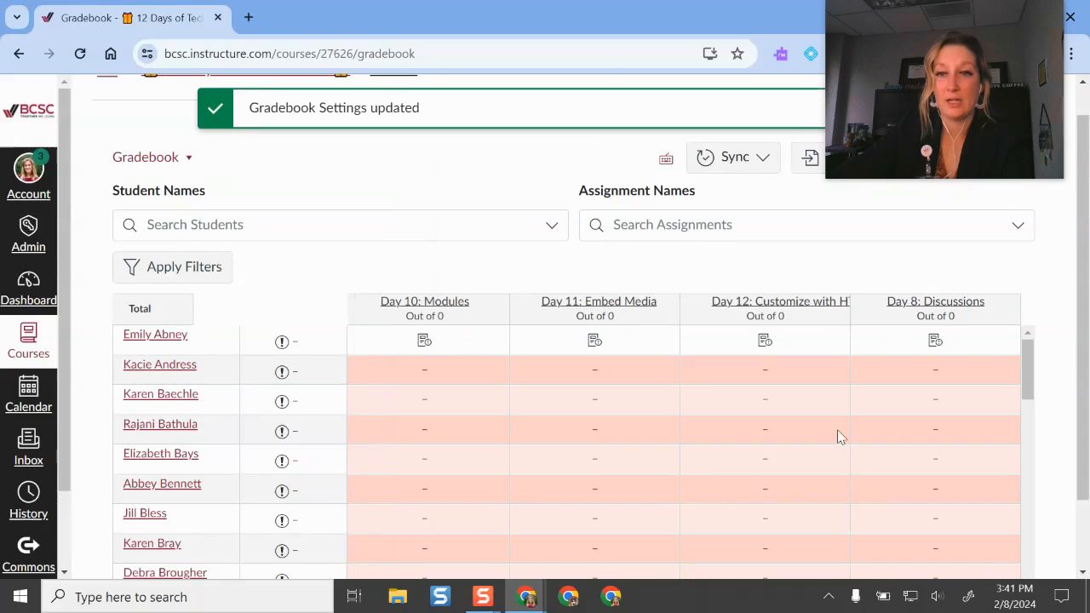
Return to the first assignment columns and select the second listed student's Day 1: Homepage grade cell.
{"action": "scroll", "coordinate": [1069, 436], "scroll_direction": "down", "scroll_amount": 1}
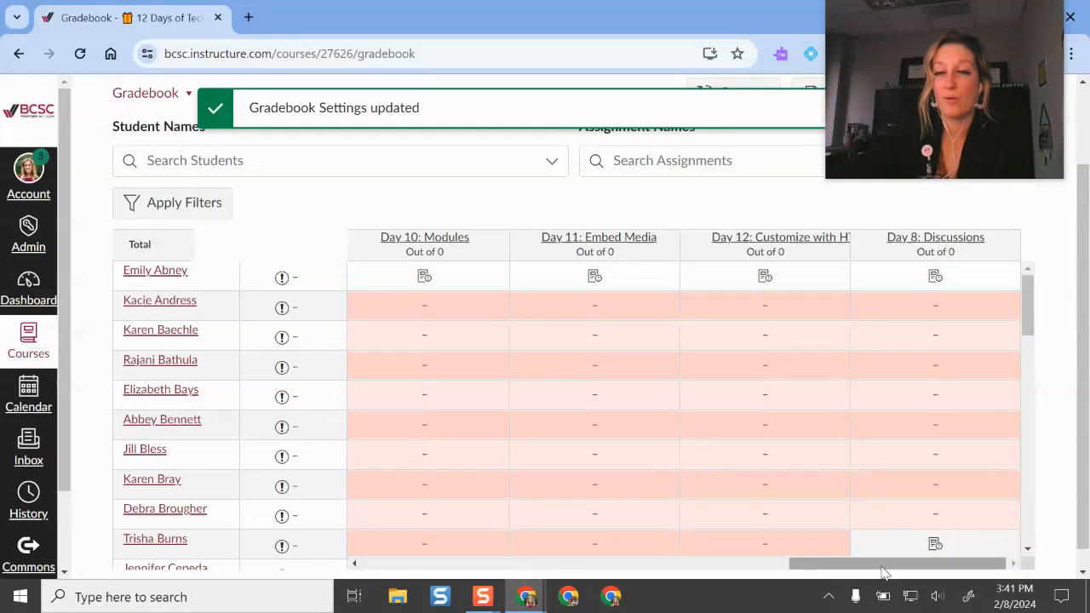
{"action": "left_click_drag", "start_coordinate": [882, 569], "coordinate": [392, 567]}
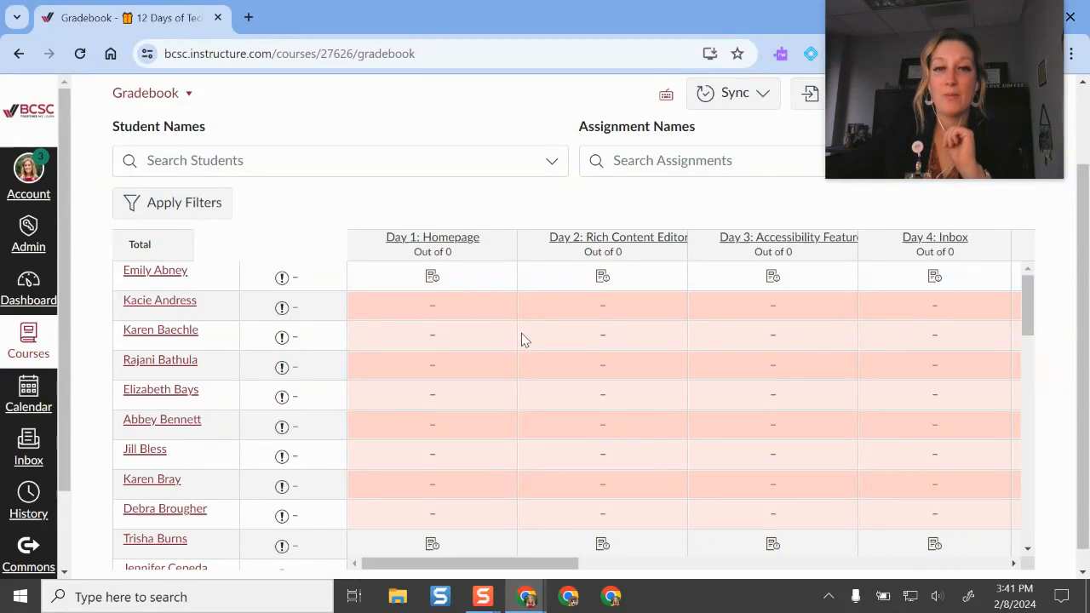
{"action": "left_click", "coordinate": [471, 308]}
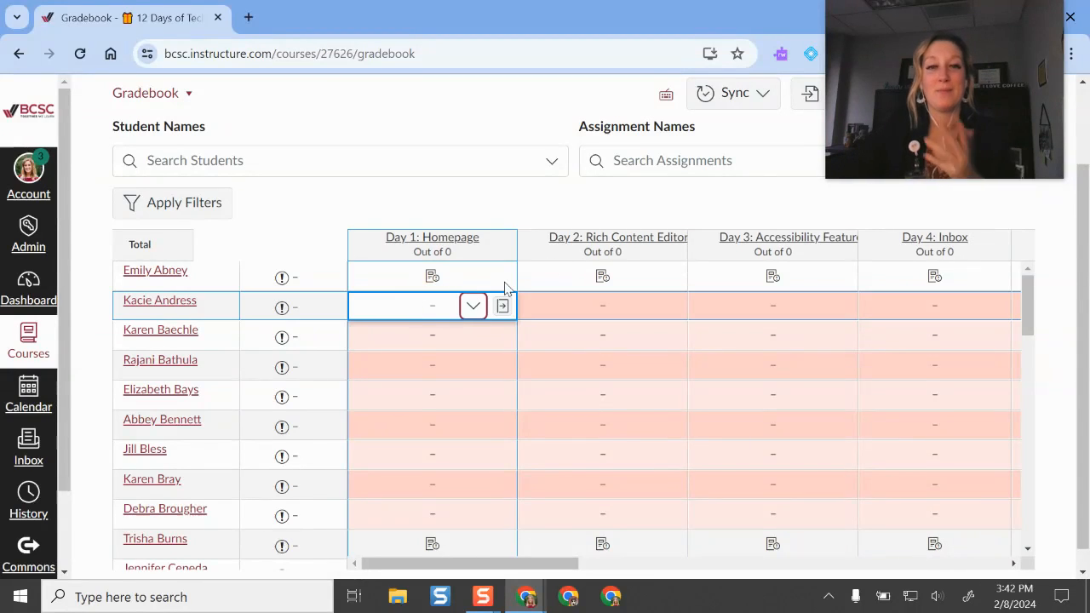
Open the BK Training Course with SS Content from the dashboard.
{"action": "left_click", "coordinate": [28, 288]}
{"action": "left_click", "coordinate": [296, 226]}
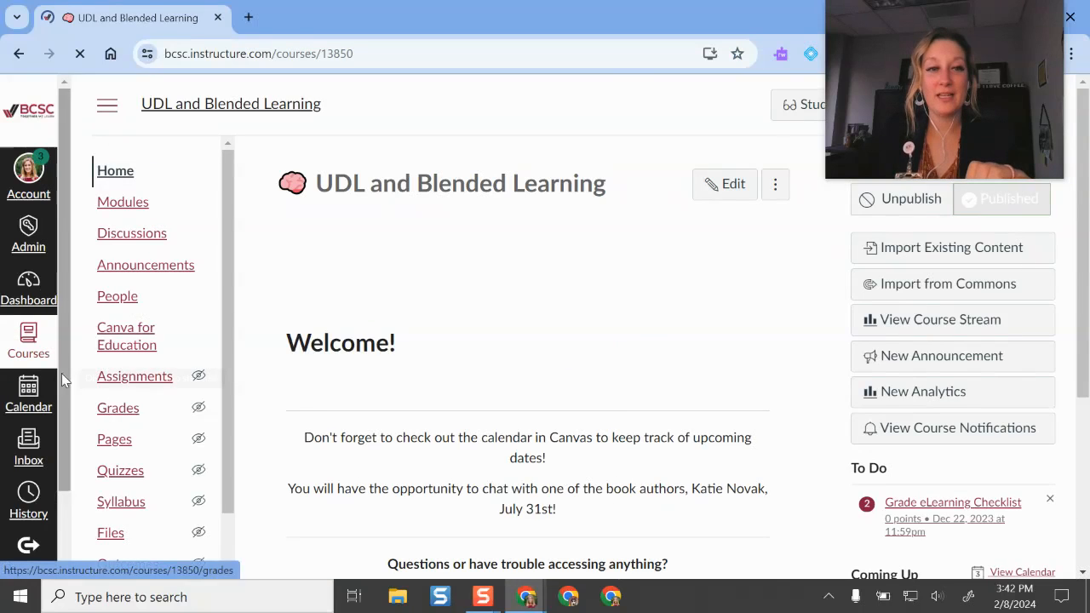
{"action": "left_click", "coordinate": [28, 283]}
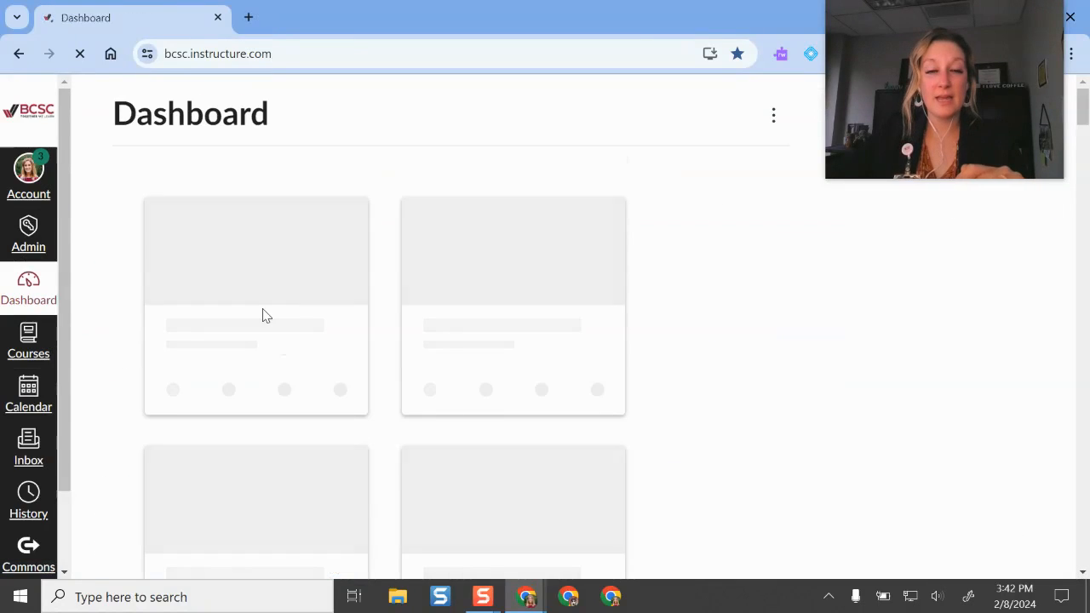
{"action": "scroll", "coordinate": [435, 366], "scroll_direction": "down", "scroll_amount": 2}
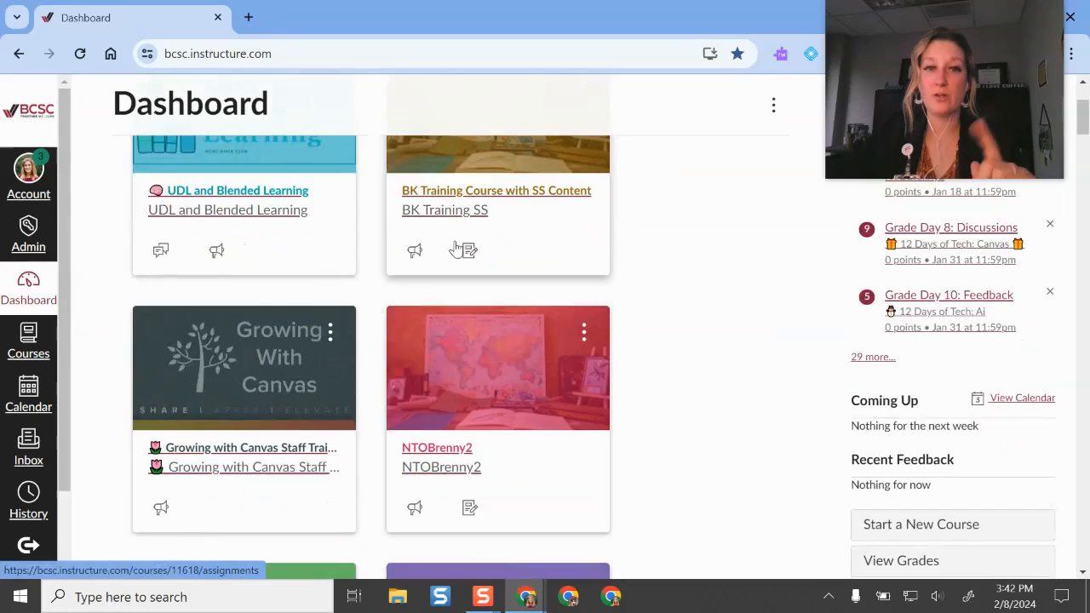
{"action": "left_click", "coordinate": [463, 213]}
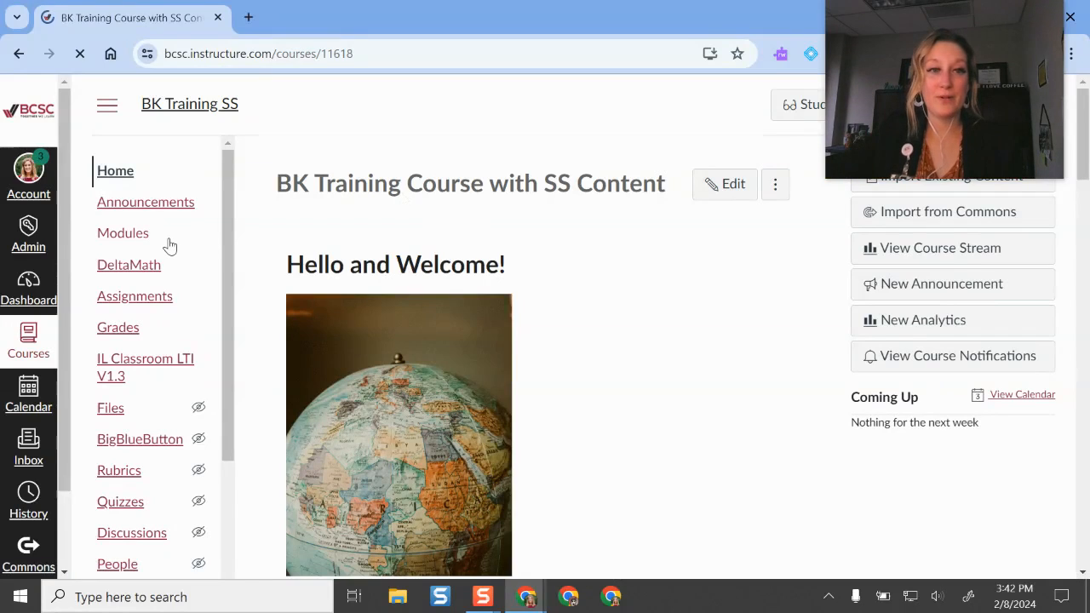
Open the course's gradebook and check which filters can be applied.
{"action": "left_click", "coordinate": [118, 332]}
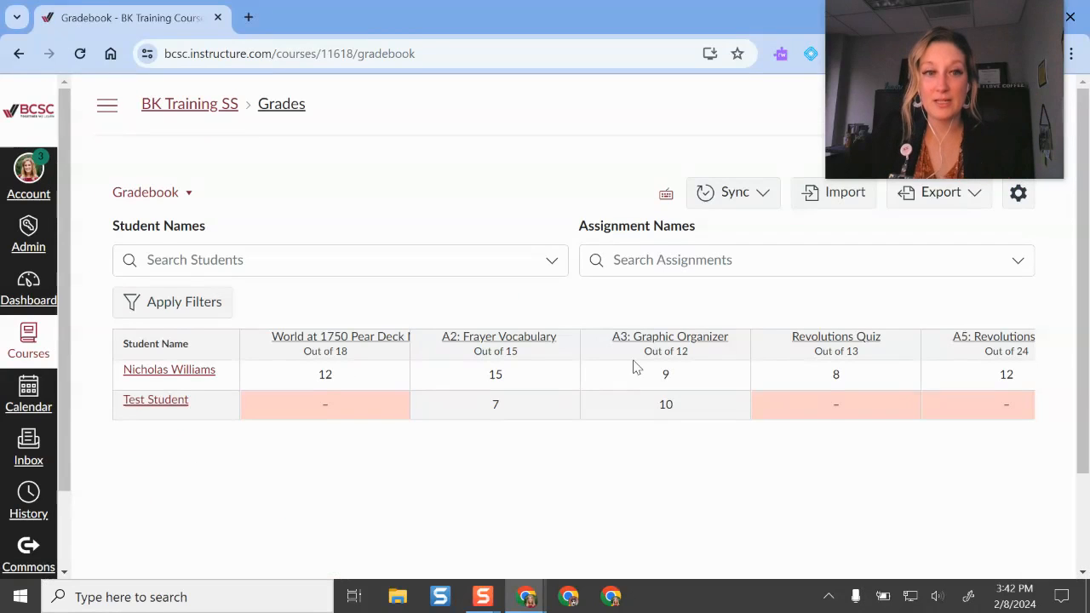
{"action": "left_click", "coordinate": [195, 310]}
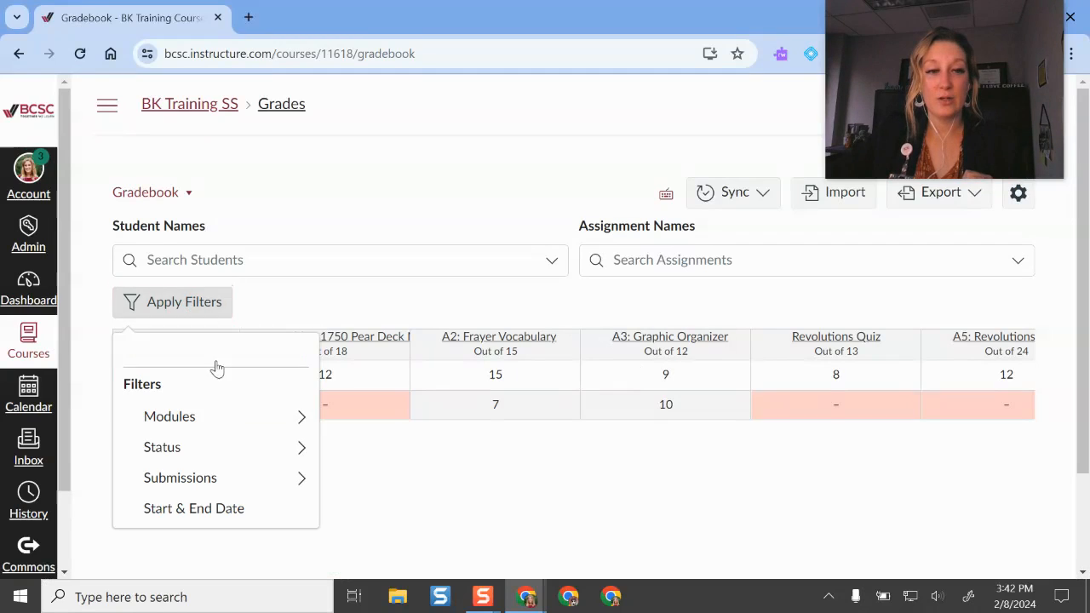
{"action": "left_click", "coordinate": [445, 283]}
Keep the first student's World at 1750 Pear Deck Notes grade and mark Test Student as excused for that assignment.
{"action": "left_click", "coordinate": [326, 377]}
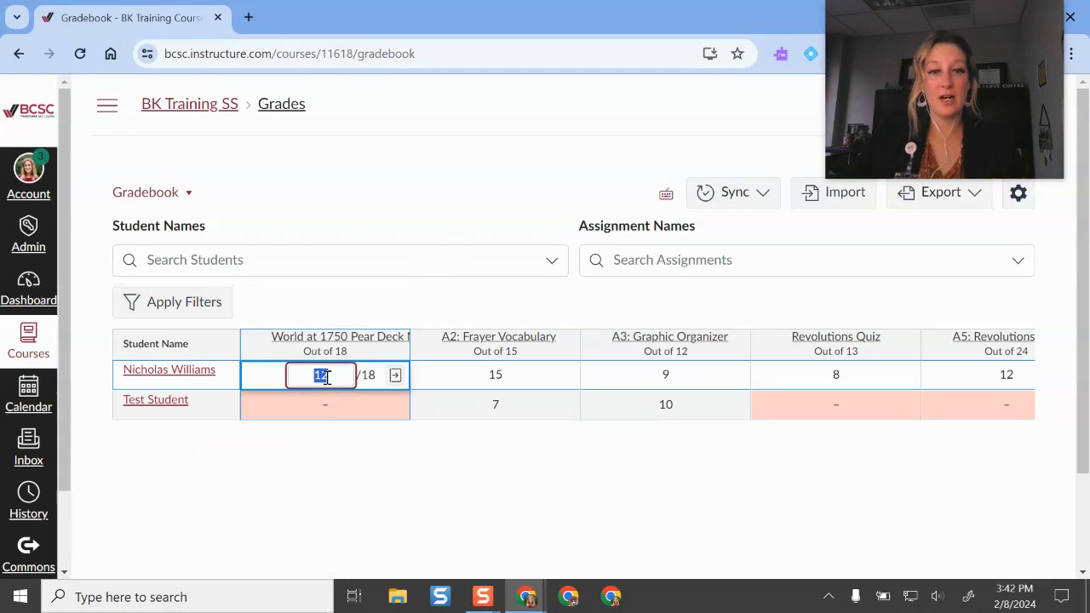
{"action": "key", "text": "Return"}
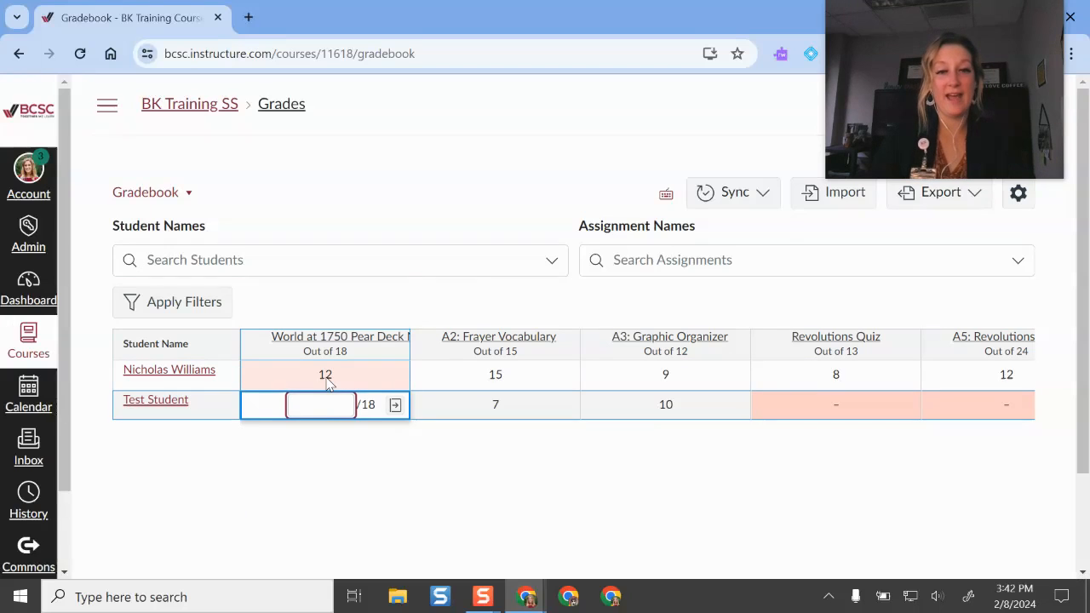
{"action": "key", "text": "Return"}
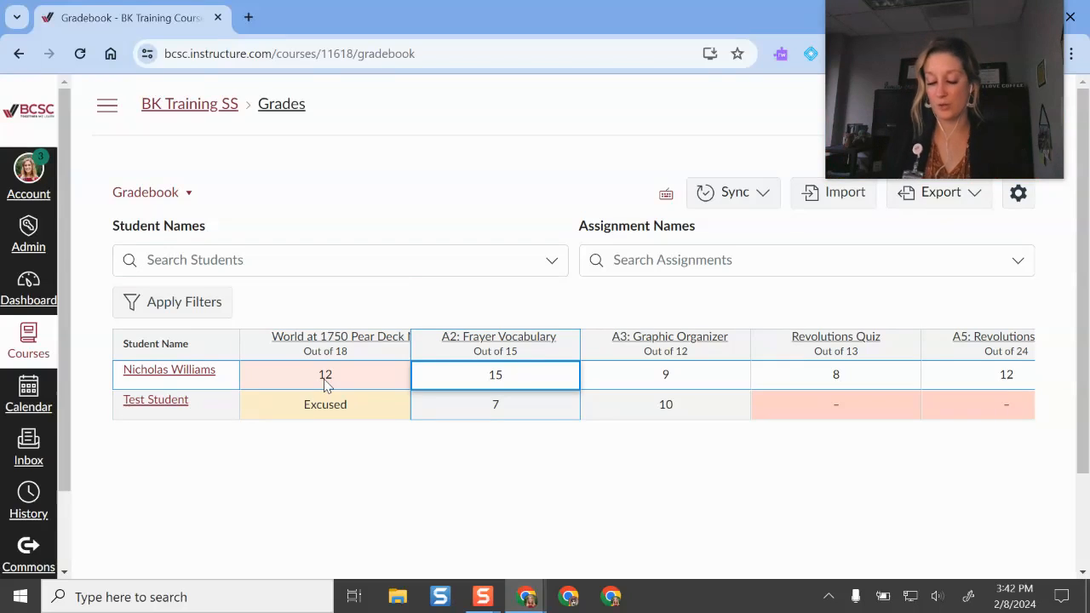
Move up and down between the two students' A2: Frayer Vocabulary grade cells, leaving the grades as they are.
{"action": "key", "text": "Down"}
{"action": "key", "text": "Return"}
{"action": "key", "text": "Up"}
{"action": "key", "text": "Down"}
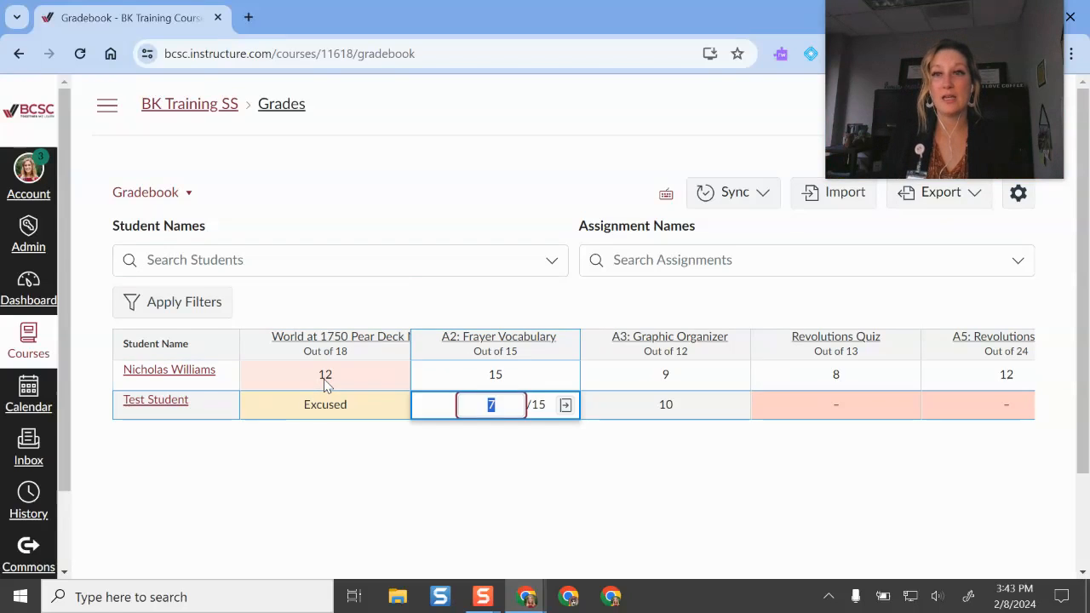
{"action": "key", "text": "Up"}
{"action": "key", "text": "Down"}
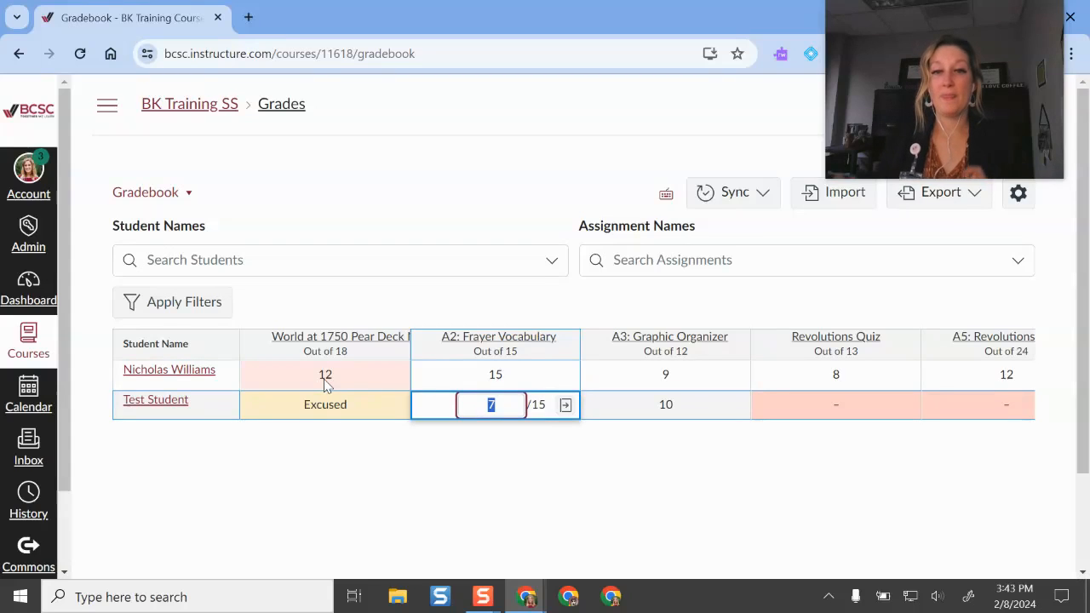
{"action": "left_click", "coordinate": [634, 504]}
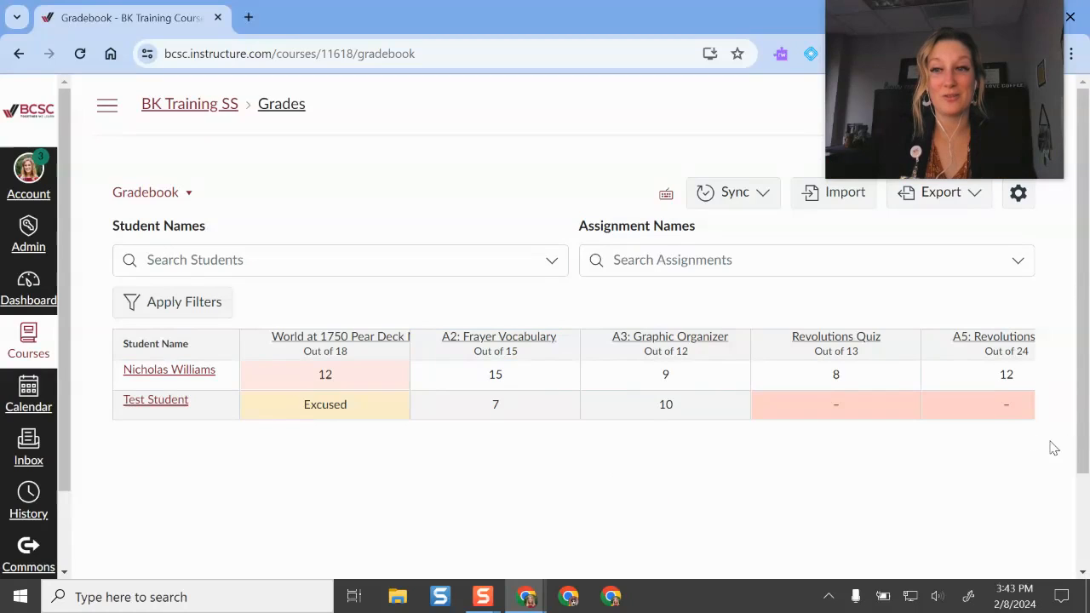
Look through the remaining assignment columns up to the Assignments and Total columns.
{"action": "scroll", "coordinate": [1083, 430], "scroll_direction": "down", "scroll_amount": 1}
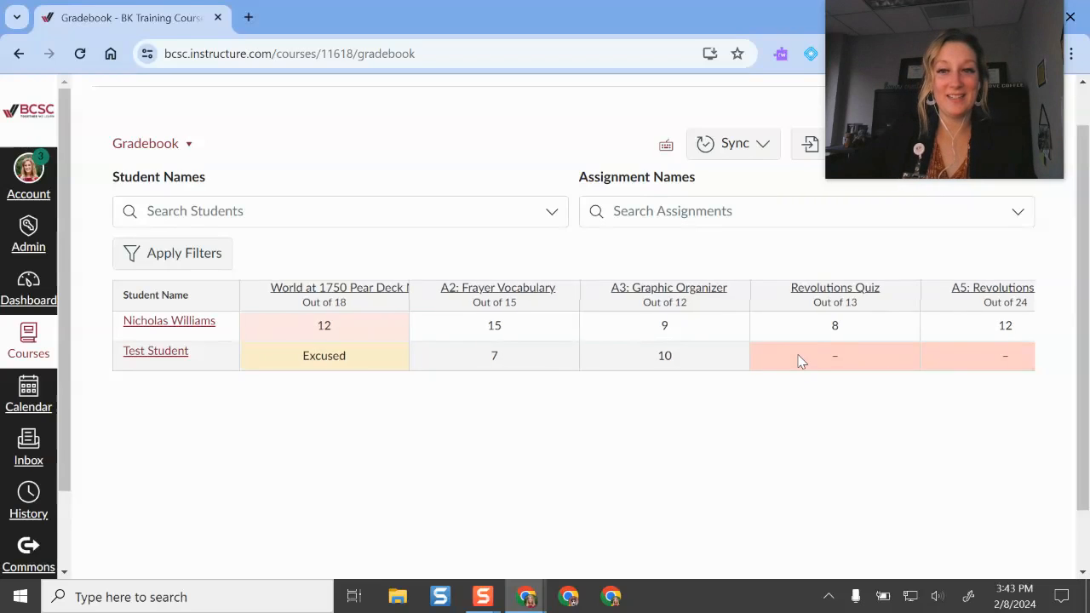
{"action": "scroll", "coordinate": [799, 356], "scroll_direction": "right", "scroll_amount": 4}
{"action": "scroll", "coordinate": [797, 356], "scroll_direction": "right", "scroll_amount": 10}
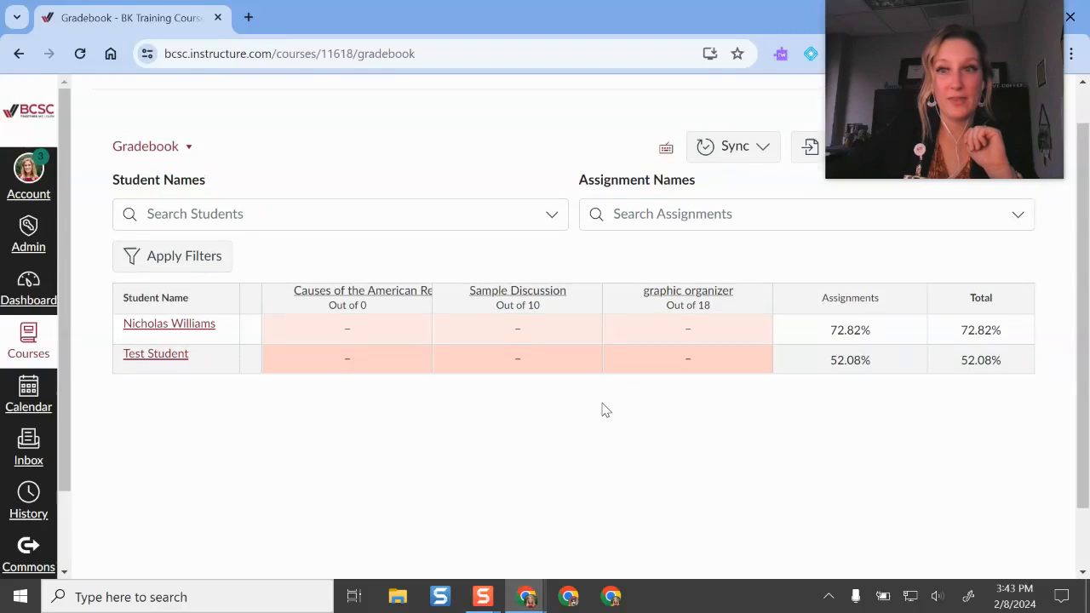
View the first listed student's summary and open that student's individual grades page.
{"action": "scroll", "coordinate": [602, 410], "scroll_direction": "up", "scroll_amount": 1}
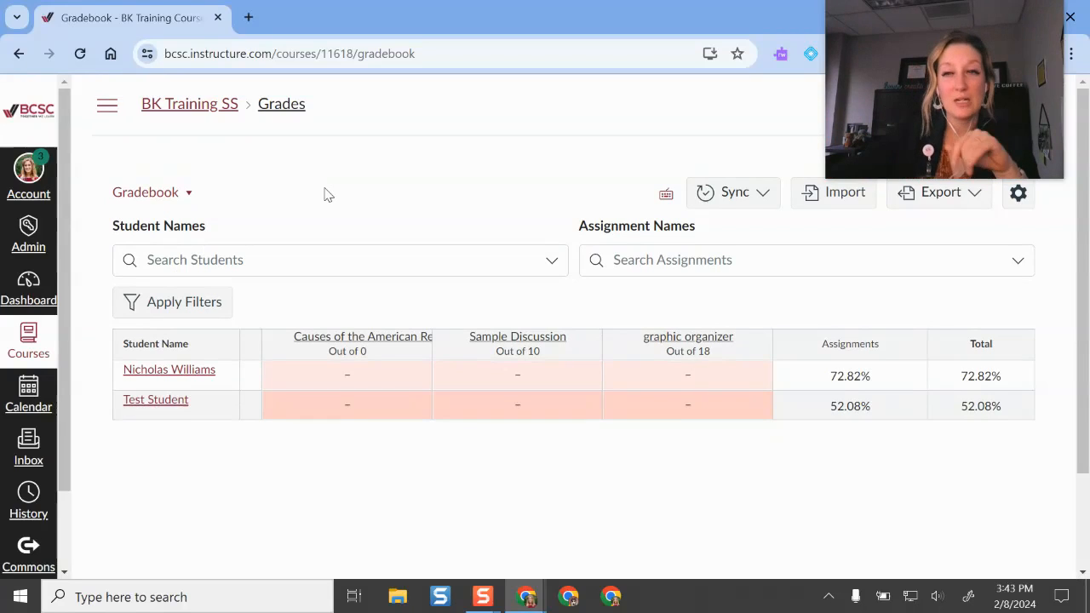
{"action": "left_click", "coordinate": [188, 380]}
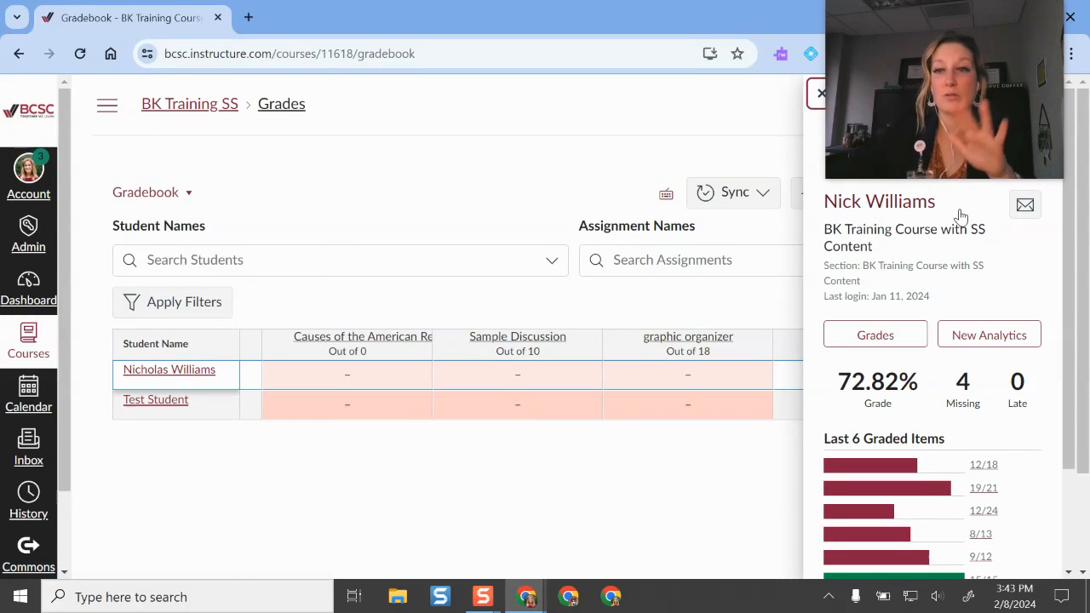
{"action": "left_click", "coordinate": [877, 334]}
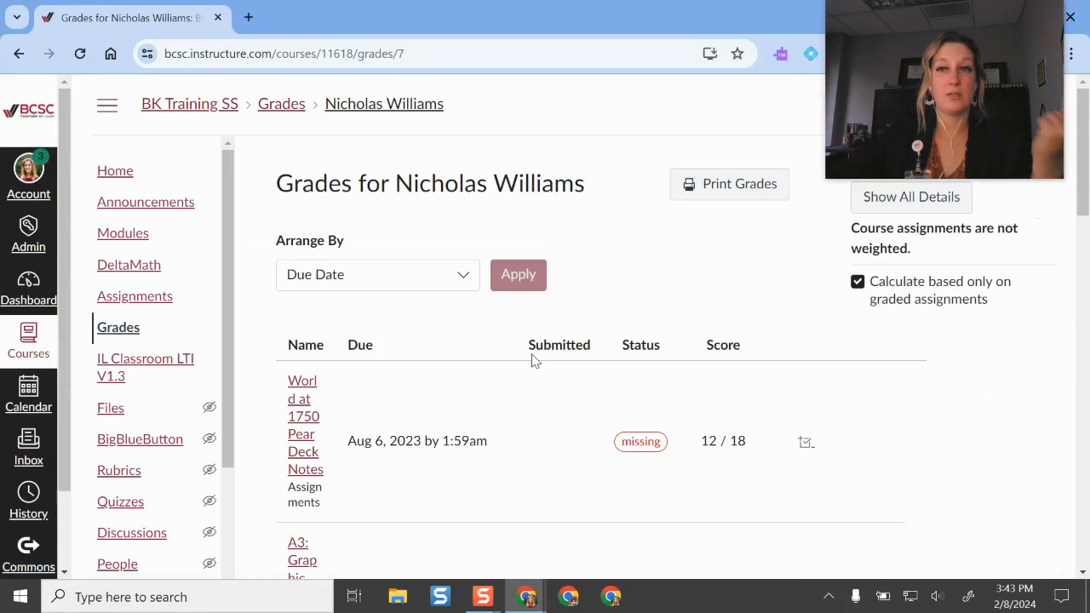
Return to the gradebook and open the World at 1750 Pear Deck Notes assignment in SpeedGrader.
{"action": "left_click", "coordinate": [19, 54]}
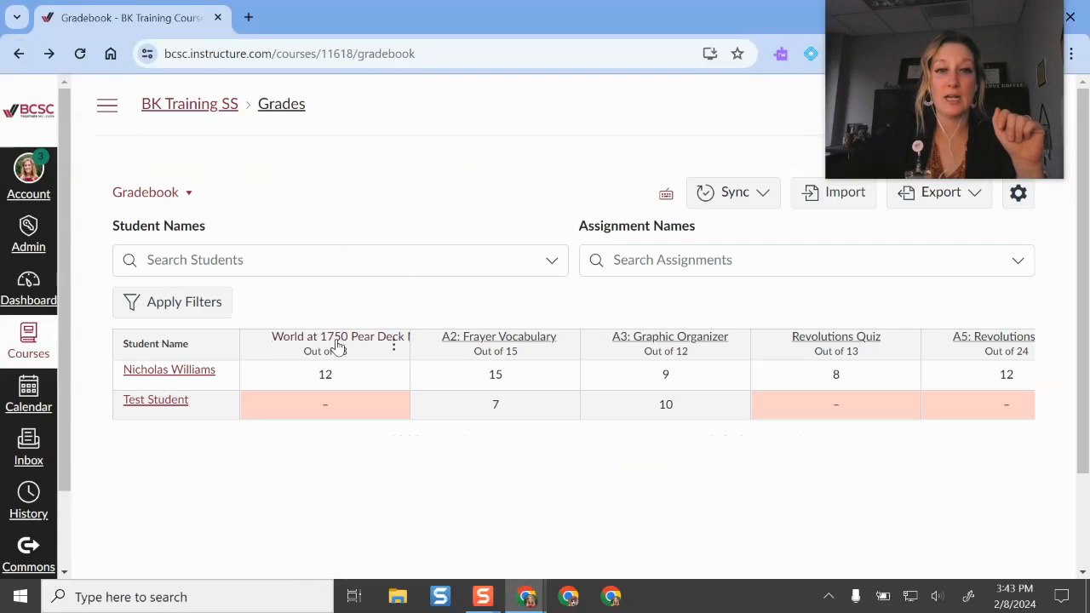
{"action": "left_click", "coordinate": [337, 343]}
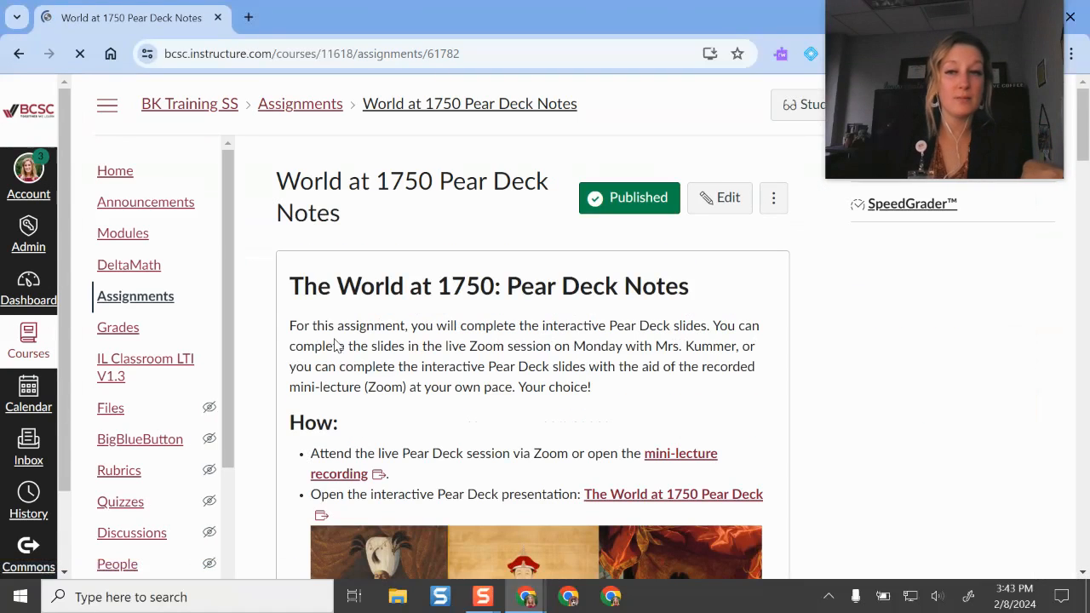
{"action": "left_click", "coordinate": [921, 208]}
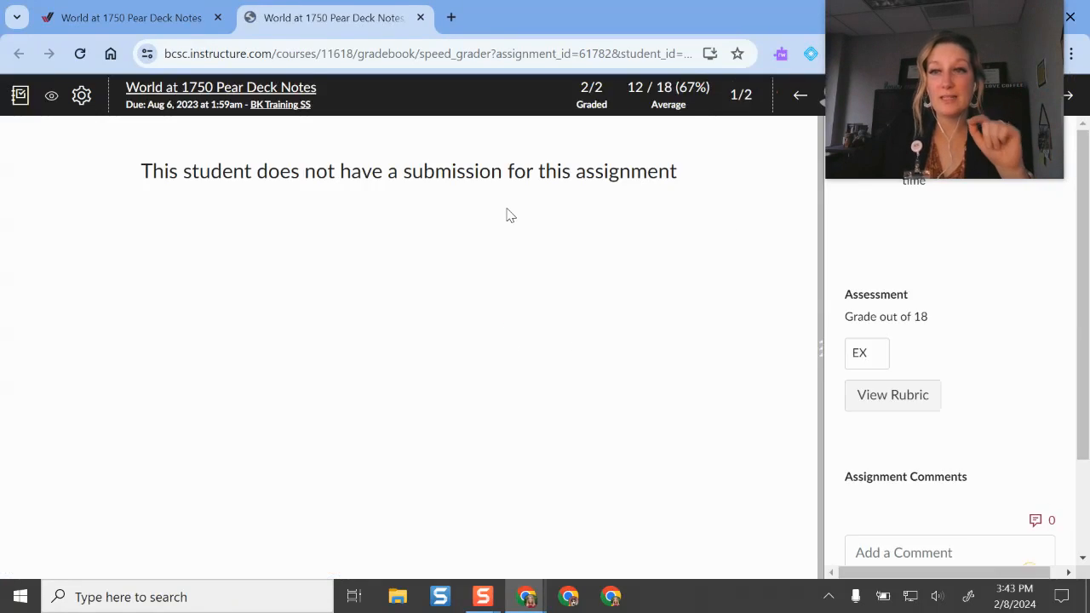
Examine the SpeedGrader options for sorting the student list and hiding student names, and close them without saving.
{"action": "left_click", "coordinate": [82, 96]}
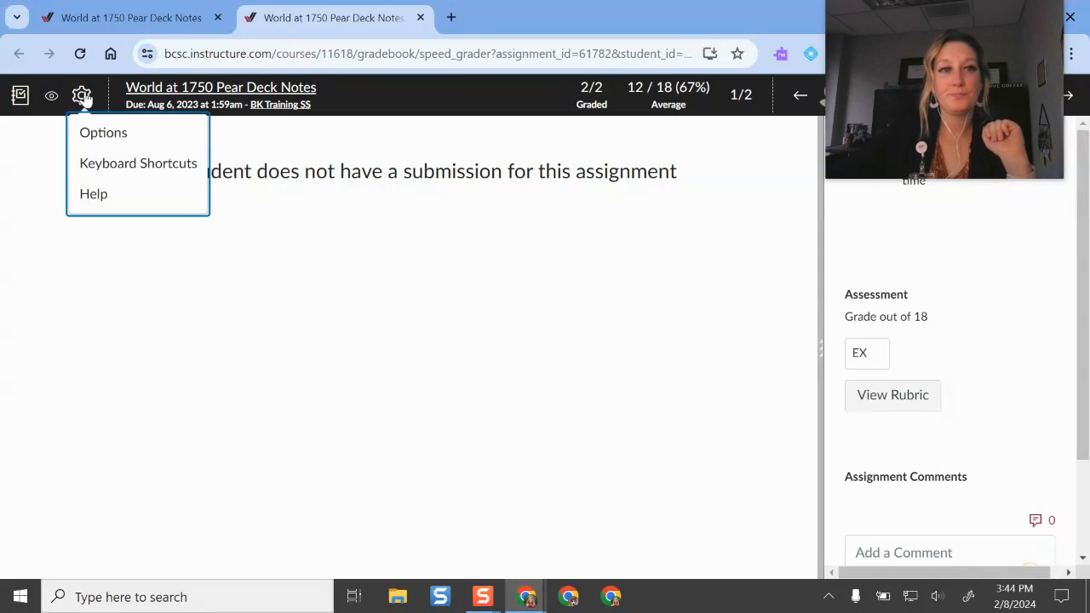
{"action": "left_click", "coordinate": [104, 133]}
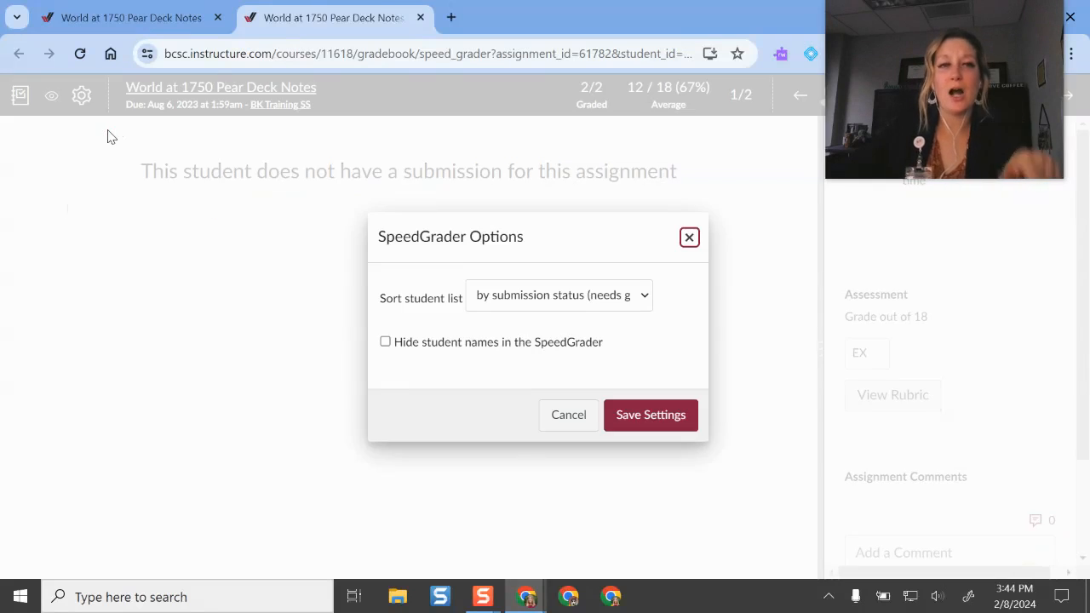
{"action": "left_click", "coordinate": [573, 298]}
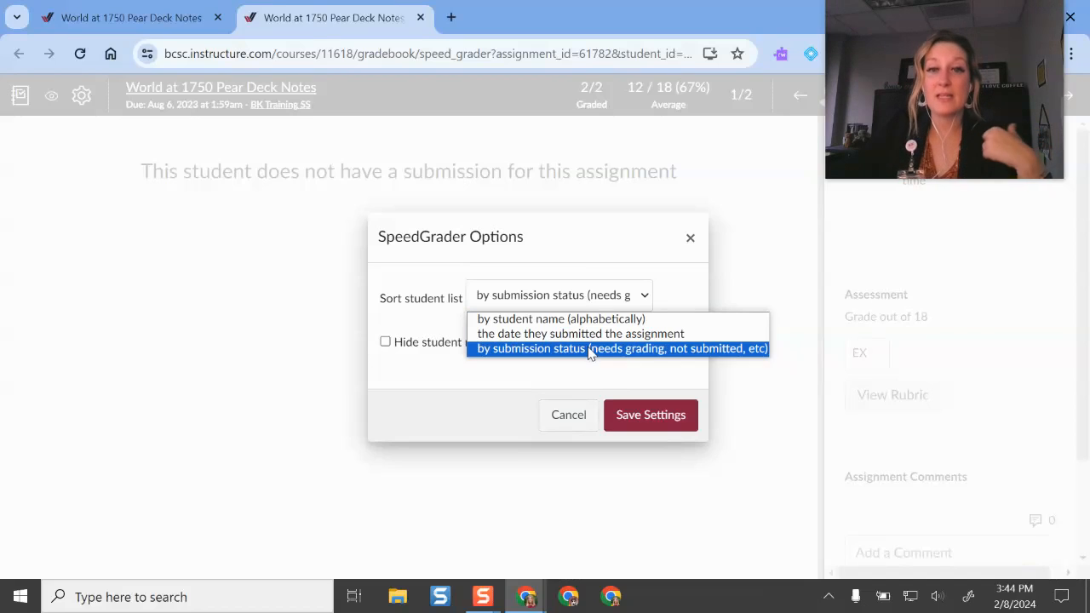
{"action": "left_click", "coordinate": [608, 280]}
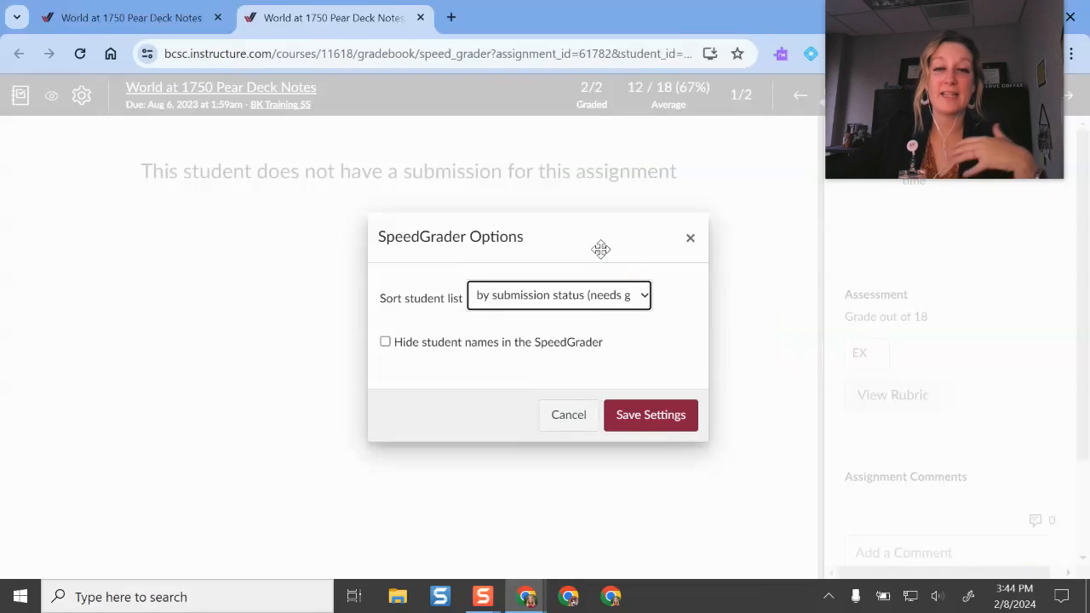
{"action": "left_click", "coordinate": [689, 244]}
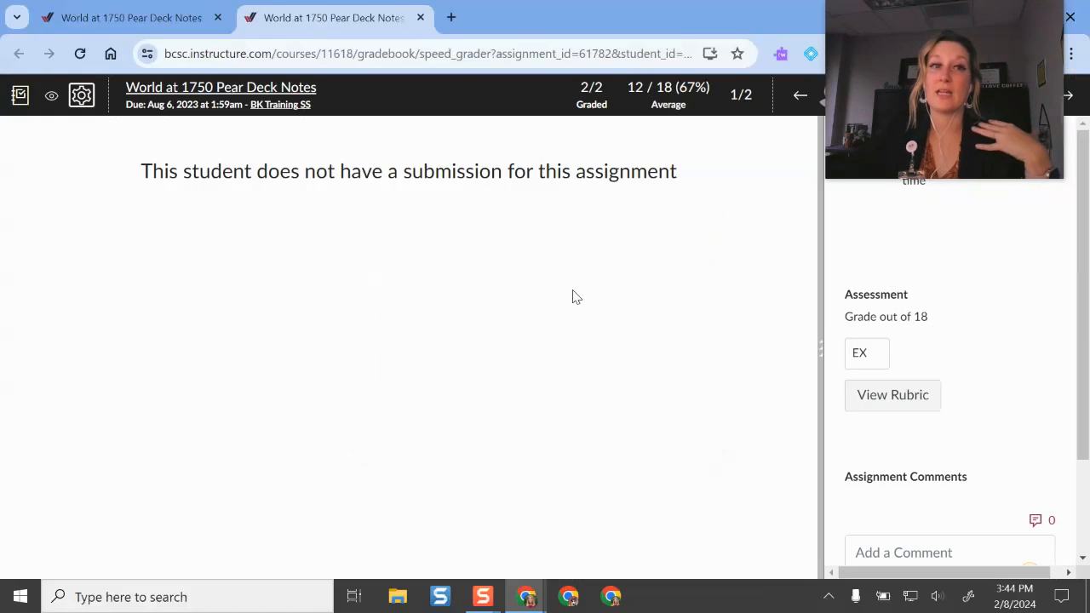
Check the student list in SpeedGrader, and start returning to the gradebook but stay on the page.
{"action": "left_click_drag", "start_coordinate": [911, 122], "coordinate": [652, 240]}
{"action": "left_click", "coordinate": [1041, 96]}
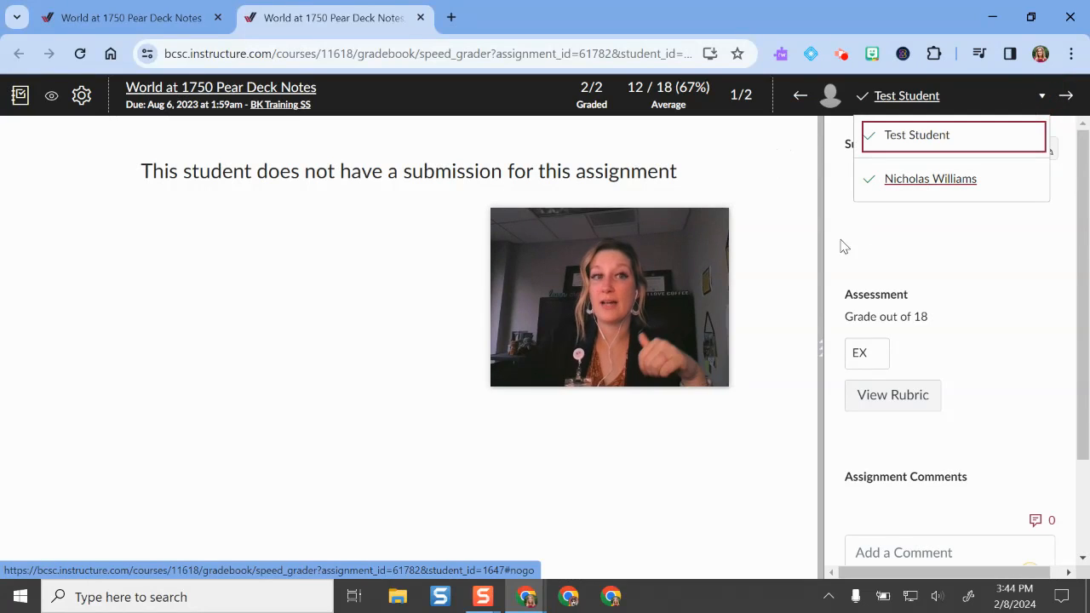
{"action": "left_click", "coordinate": [20, 96]}
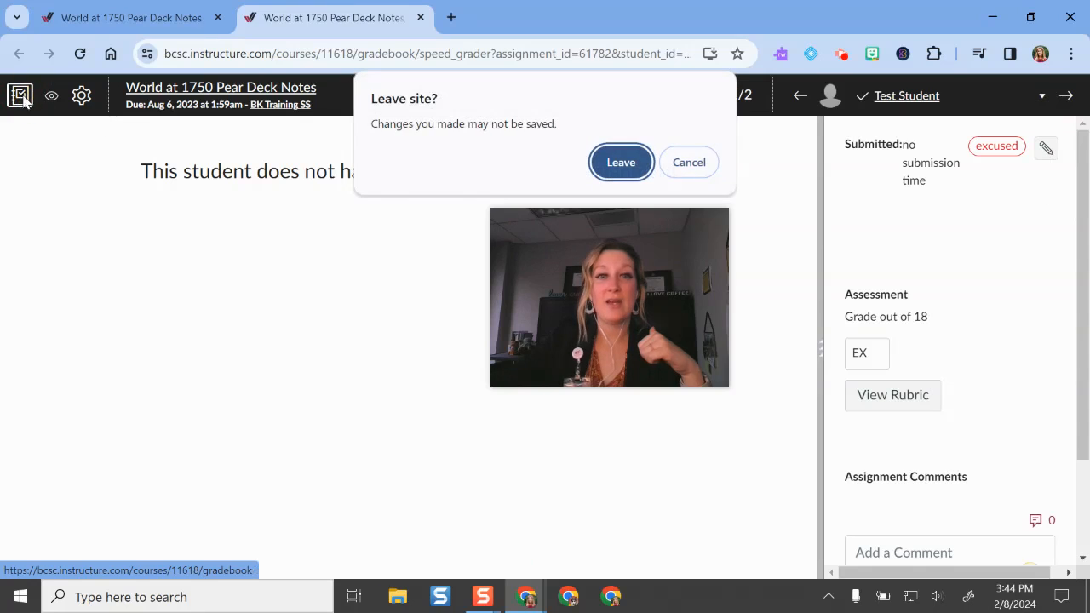
{"action": "left_click", "coordinate": [692, 165]}
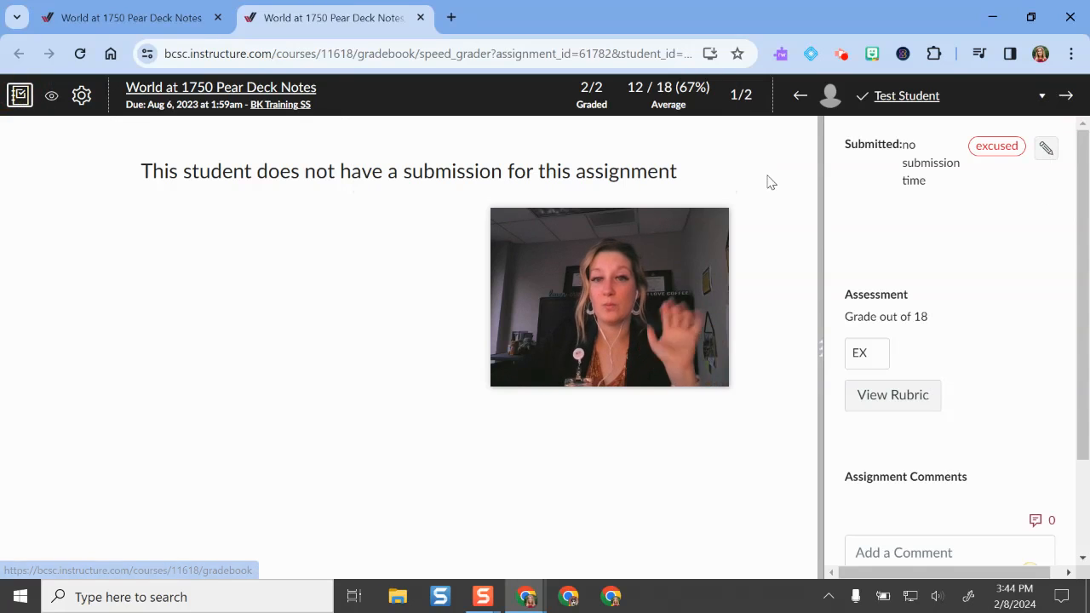
Go to the next student's submission for this assignment and back to Test Student.
{"action": "left_click_drag", "start_coordinate": [673, 372], "coordinate": [202, 309]}
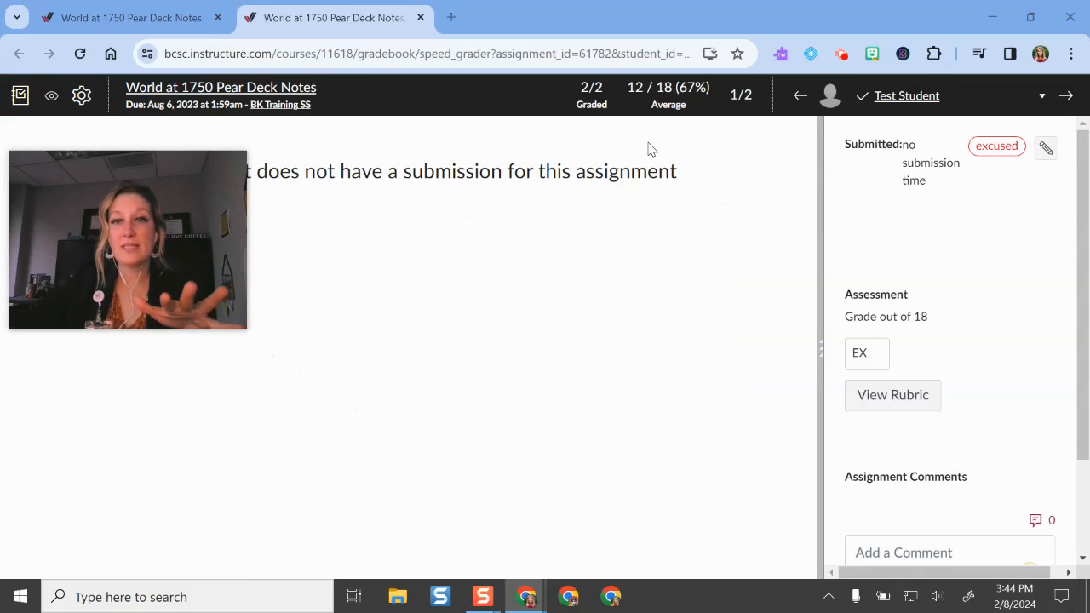
{"action": "left_click", "coordinate": [1065, 96]}
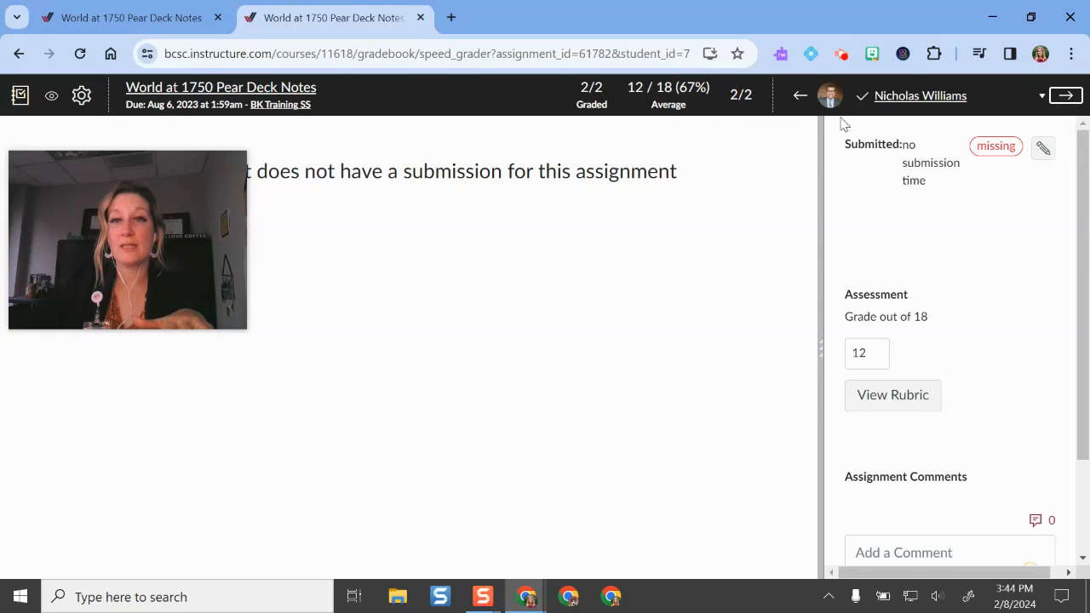
{"action": "left_click", "coordinate": [798, 98]}
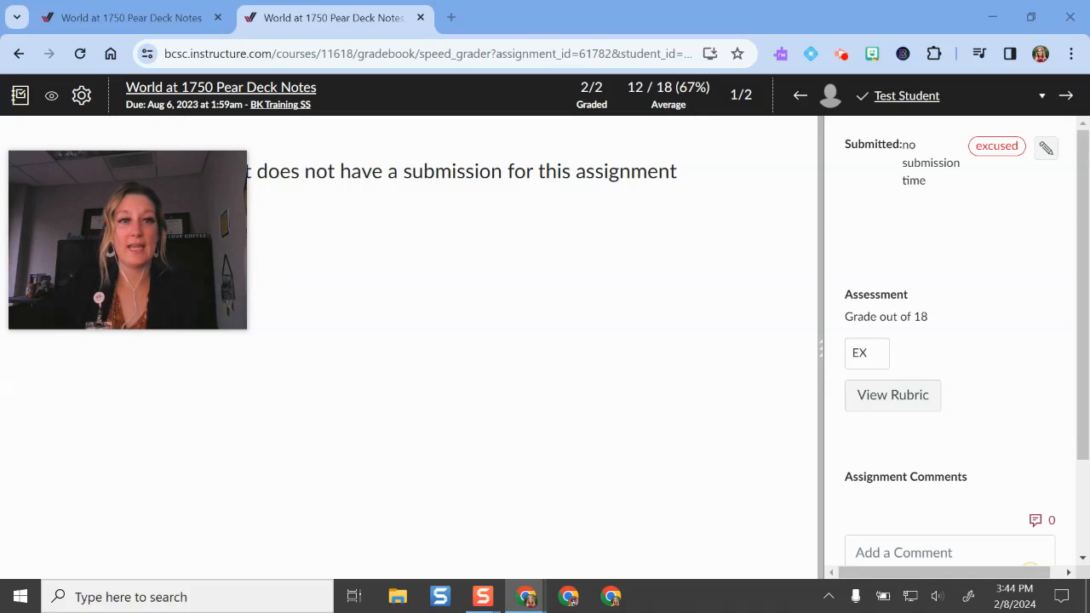
Review SpeedGrader's list of keyboard shortcuts and close it.
{"action": "left_click_drag", "start_coordinate": [160, 303], "coordinate": [1030, 265]}
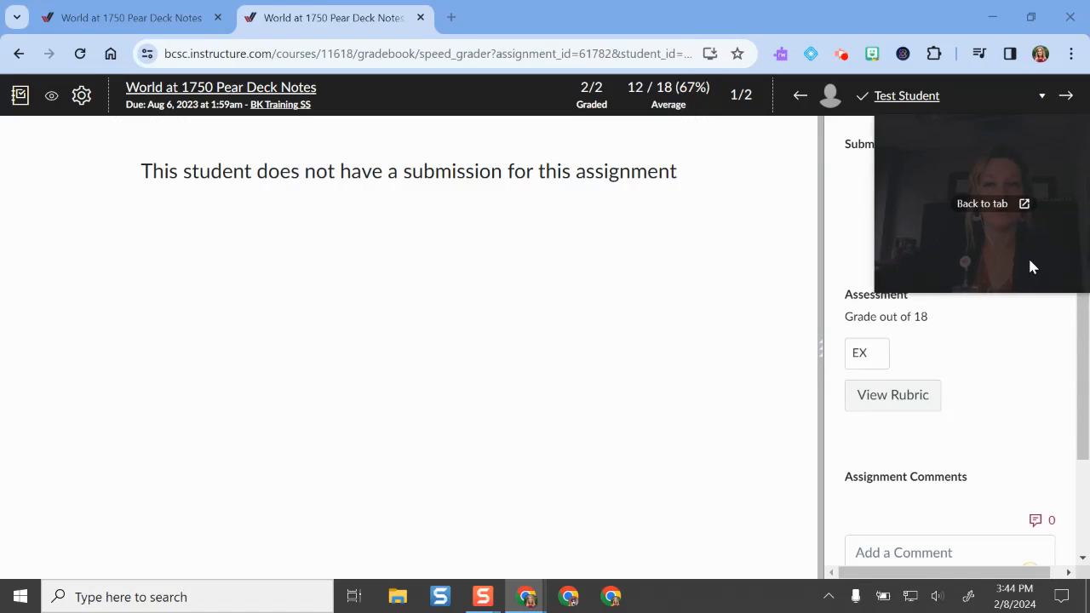
{"action": "left_click", "coordinate": [81, 95]}
{"action": "left_click", "coordinate": [117, 164]}
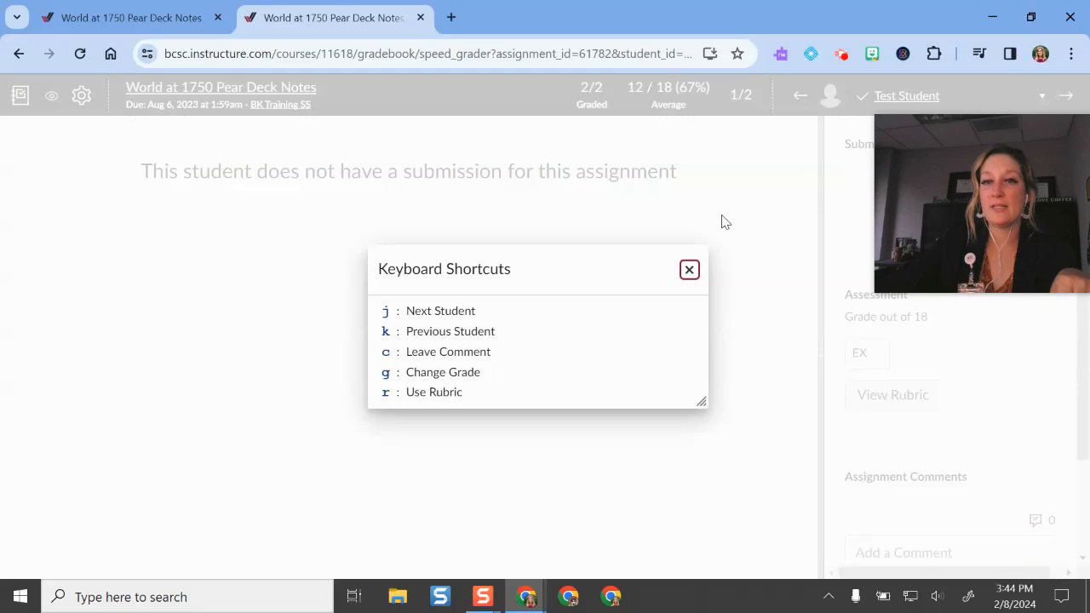
{"action": "left_click", "coordinate": [879, 170]}
{"action": "left_click_drag", "start_coordinate": [923, 197], "coordinate": [173, 204]}
{"action": "left_click", "coordinate": [691, 270]}
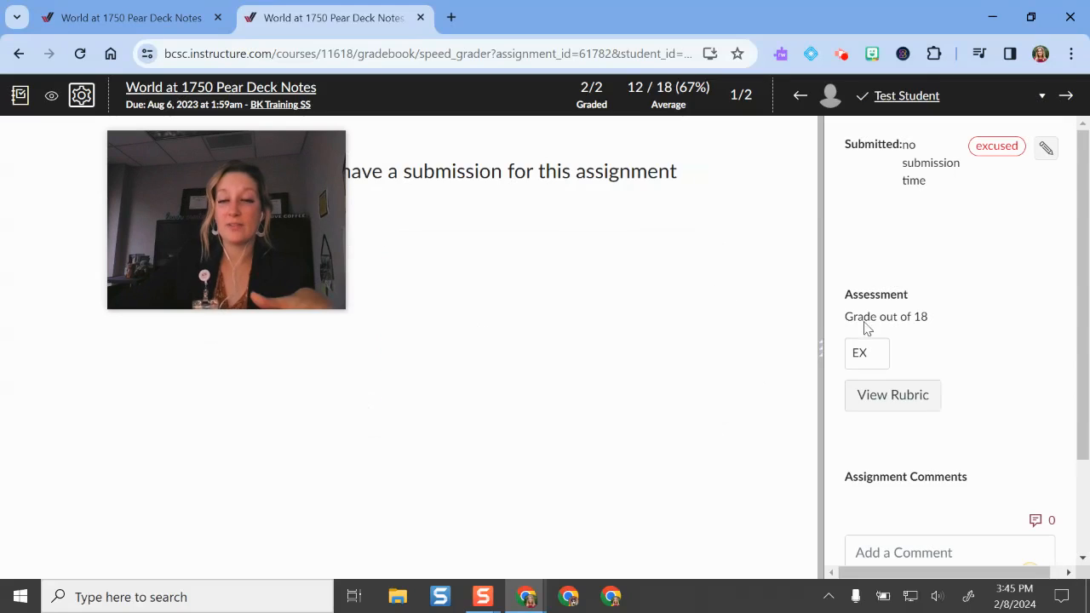
Clear the World at 1750 Pear Deck Notes grade for Test Student and for the other student.
{"action": "double_click", "coordinate": [868, 353]}
{"action": "key", "text": "BackSpace"}
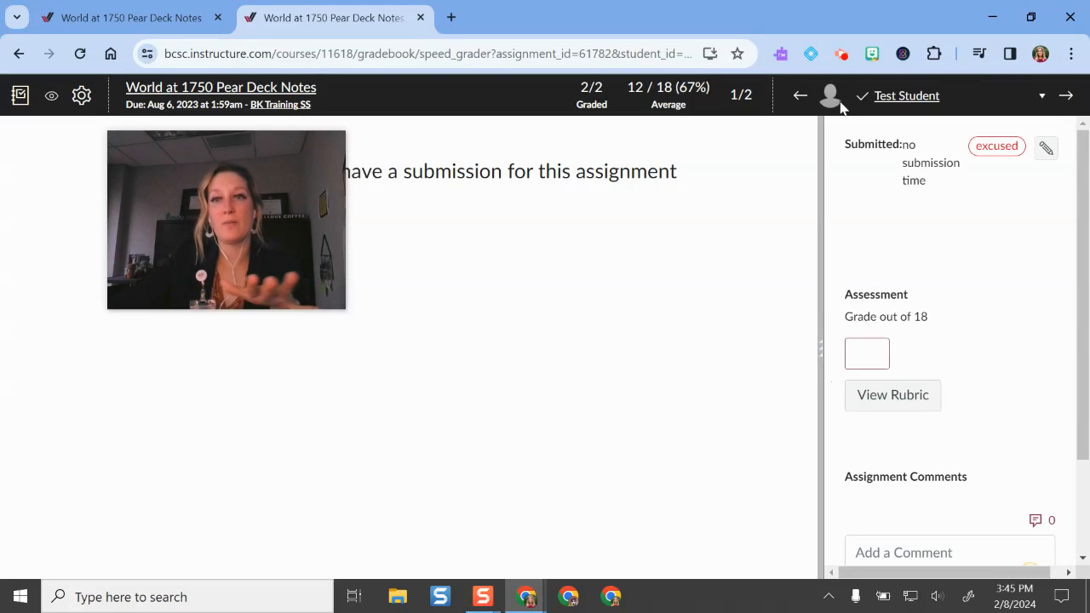
{"action": "left_click", "coordinate": [800, 97]}
{"action": "double_click", "coordinate": [857, 352]}
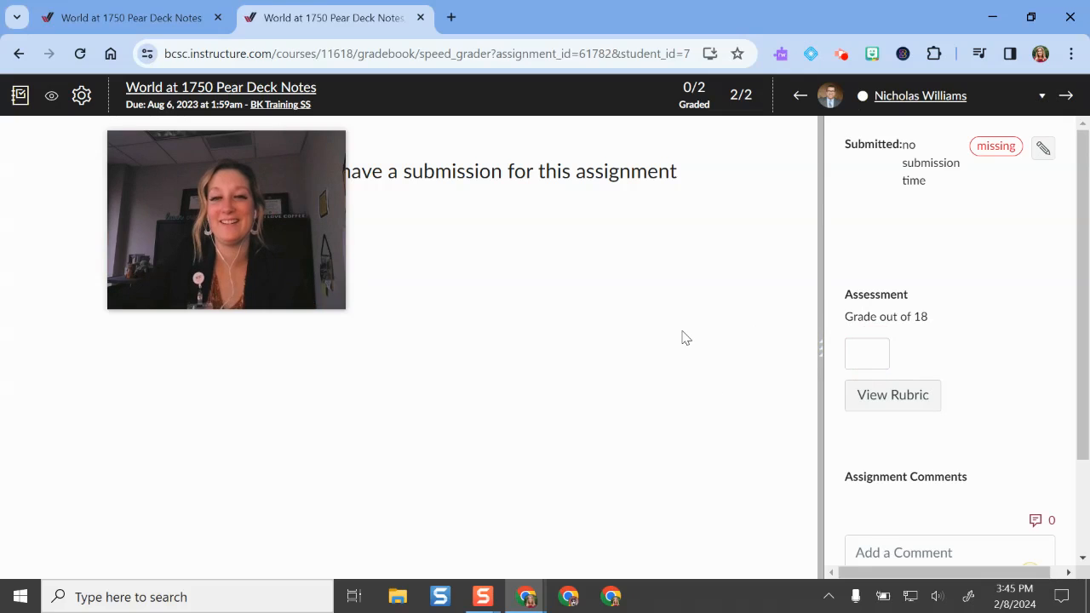
Go to the next student and back to the previous one, and place the cursor in that student's comment field.
{"action": "key", "text": "j"}
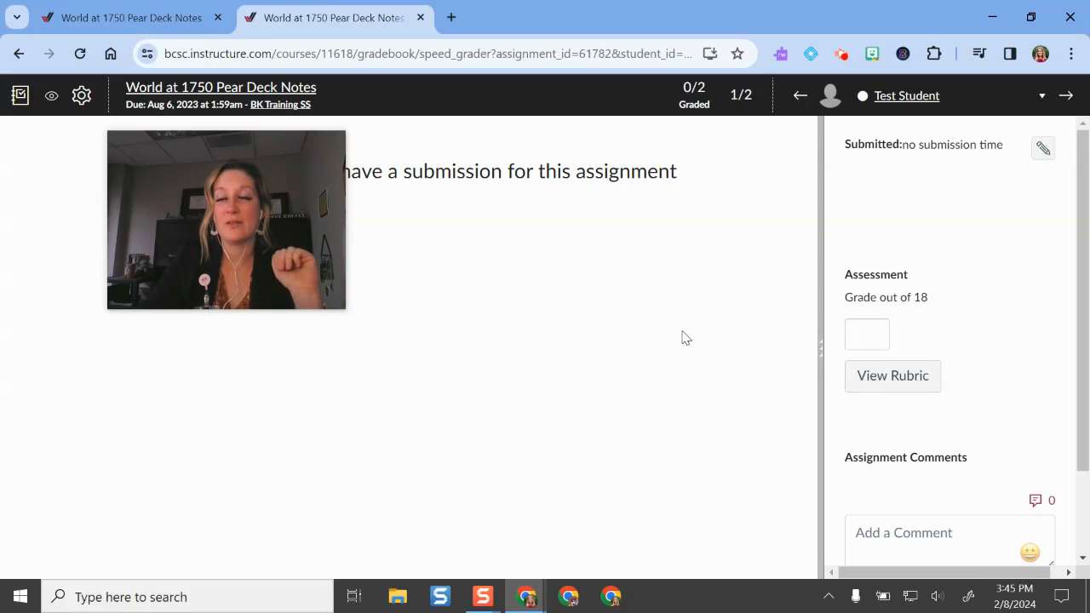
{"action": "key", "text": "k"}
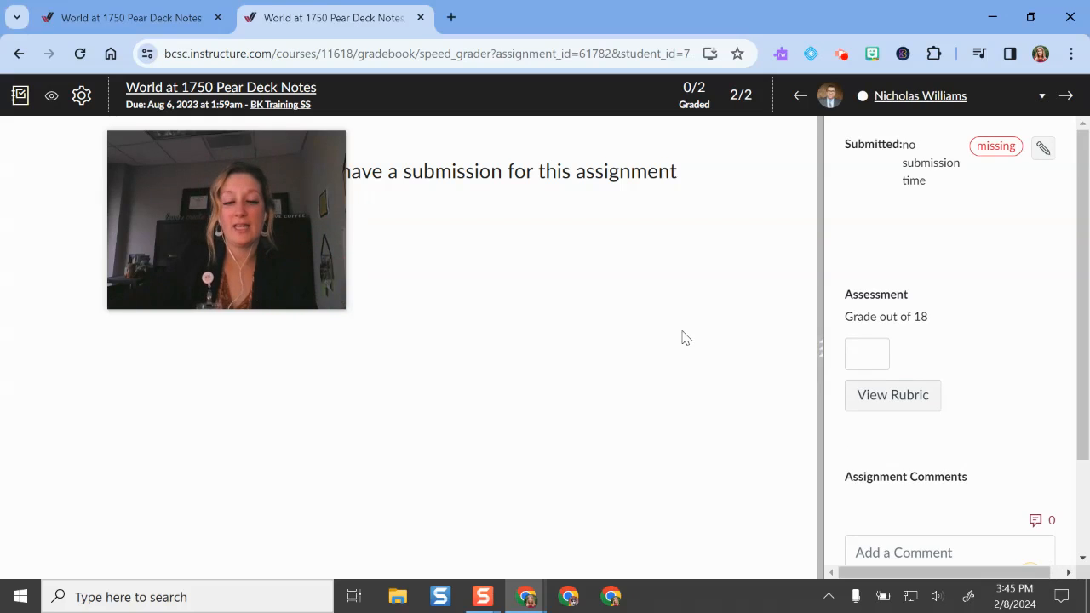
{"action": "key", "text": "c"}
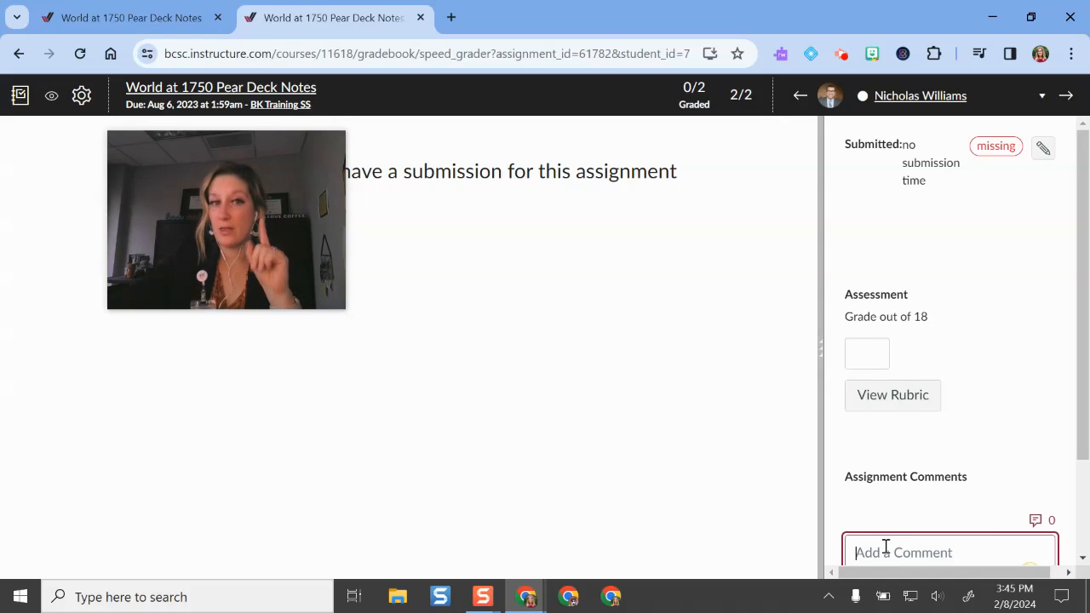
Open the comment library for the assignment comments and turn on suggestions when typing.
{"action": "scroll", "coordinate": [887, 539], "scroll_direction": "down", "scroll_amount": 1}
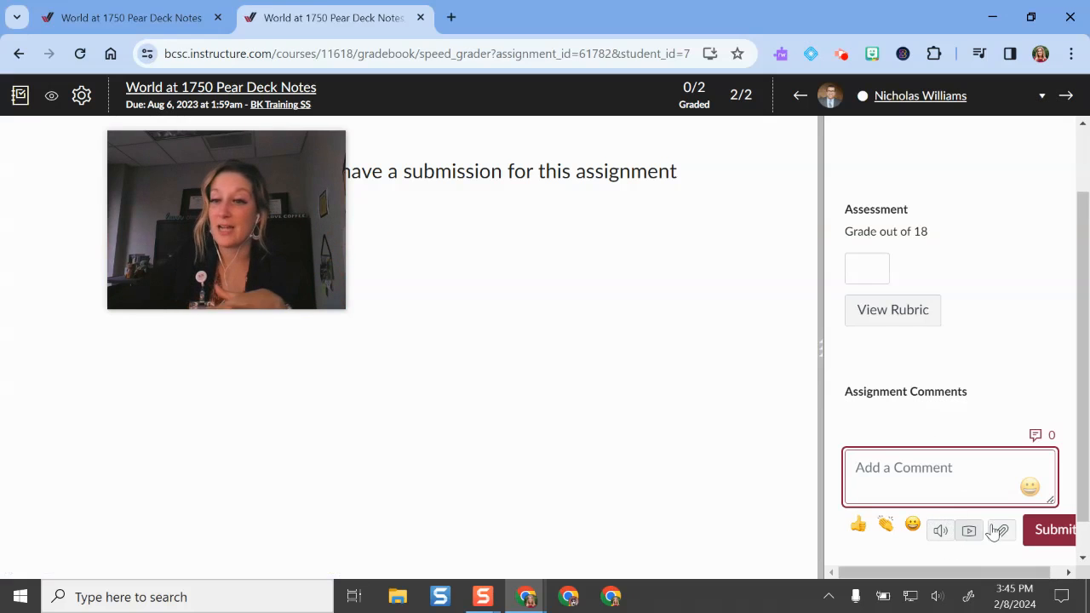
{"action": "left_click", "coordinate": [1036, 437]}
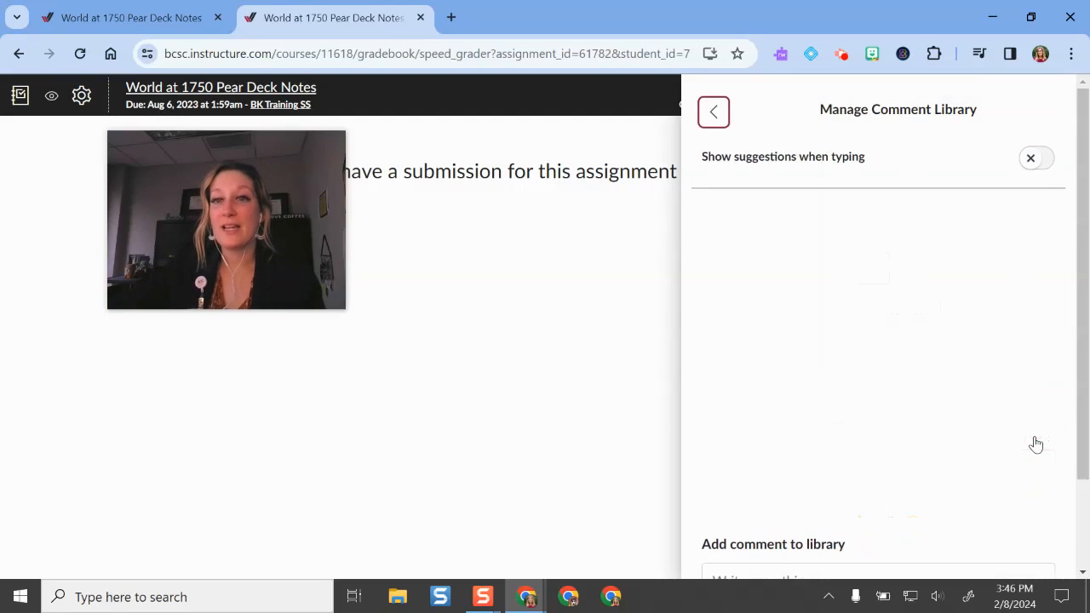
{"action": "left_click", "coordinate": [1042, 157]}
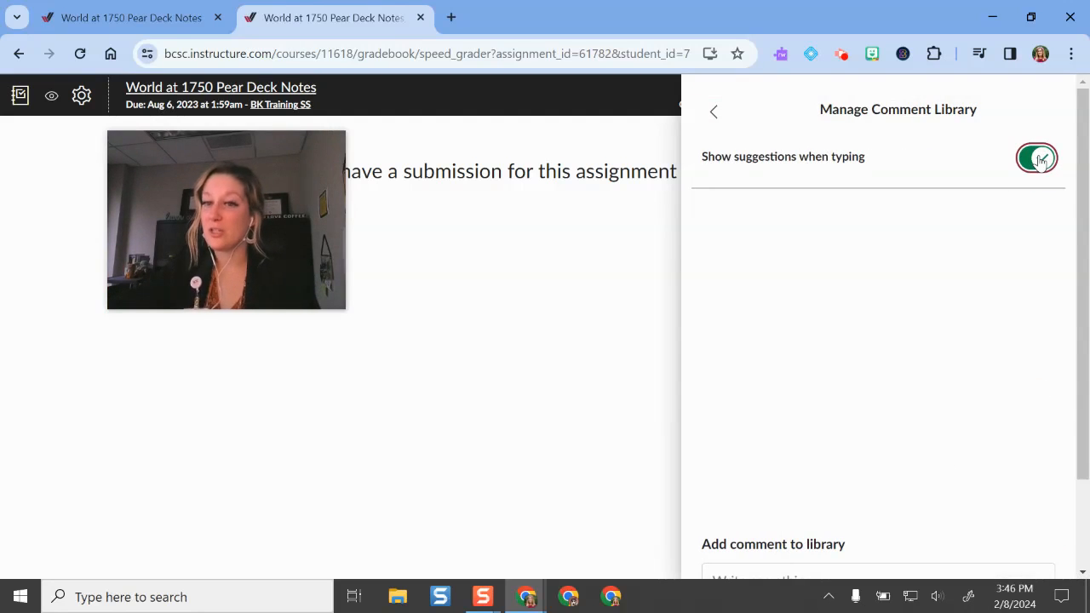
Add the comment "Needs improvement - see me!" to the comment library and dismiss the notification.
{"action": "scroll", "coordinate": [828, 441], "scroll_direction": "down", "scroll_amount": 2}
{"action": "left_click", "coordinate": [787, 472]}
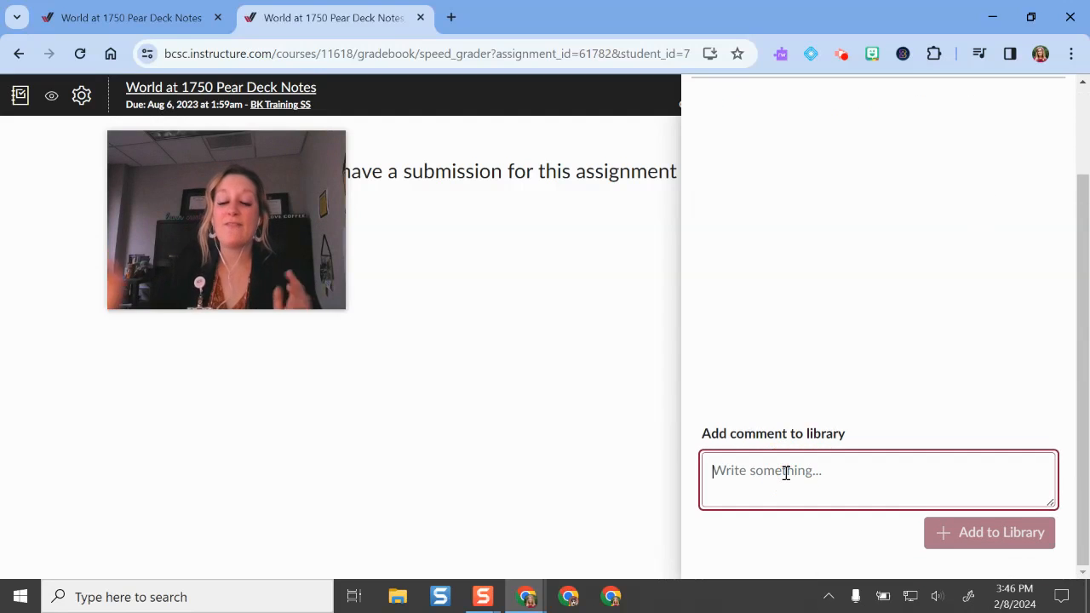
{"action": "type", "text": "Need"}
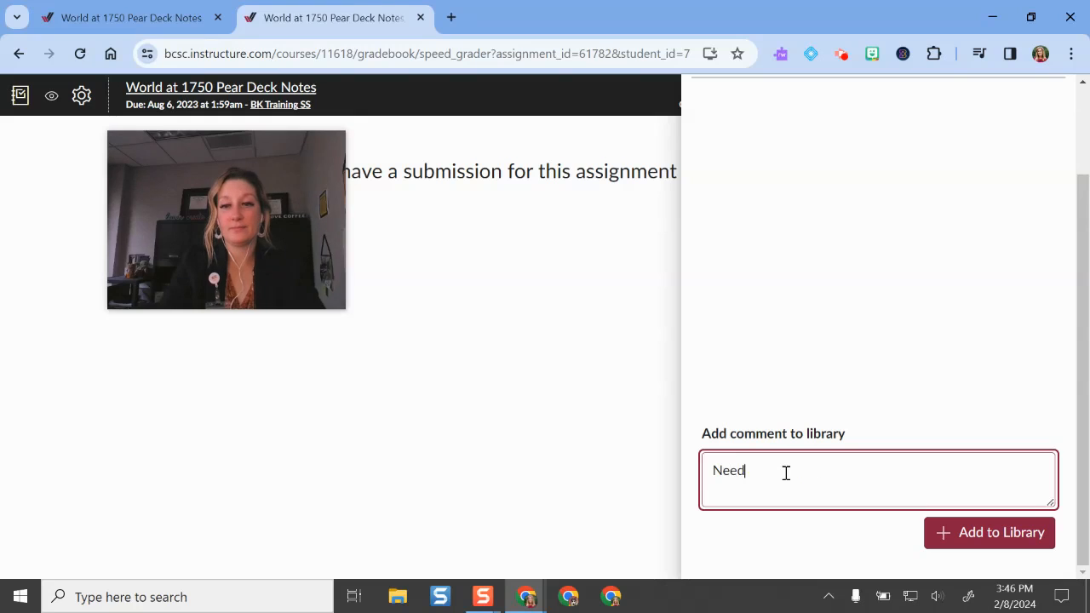
{"action": "type", "text": "s improvement - se"}
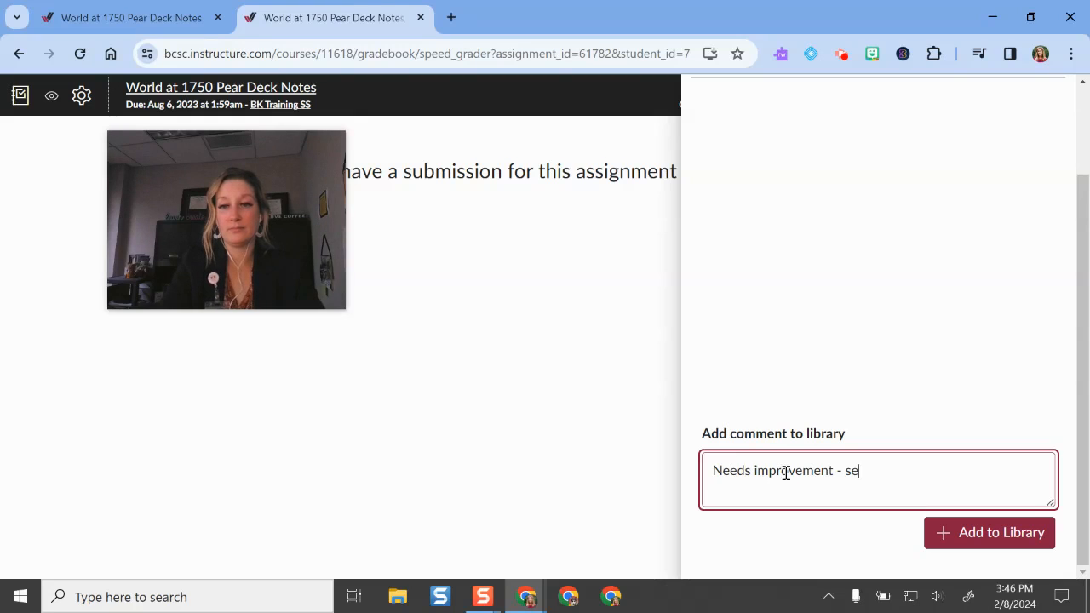
{"action": "type", "text": "e me!"}
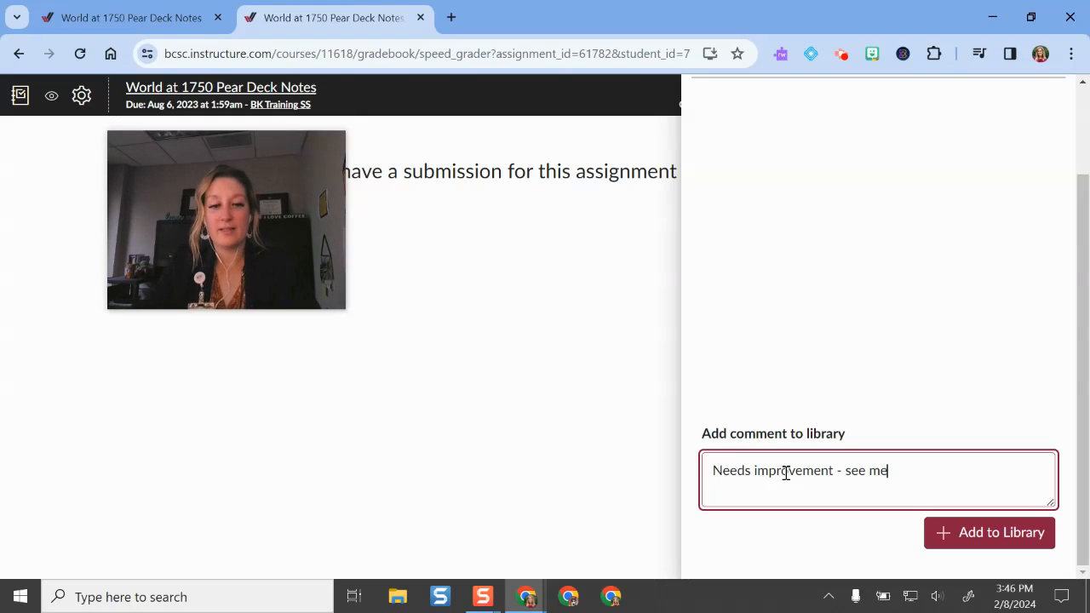
{"action": "left_click", "coordinate": [988, 532]}
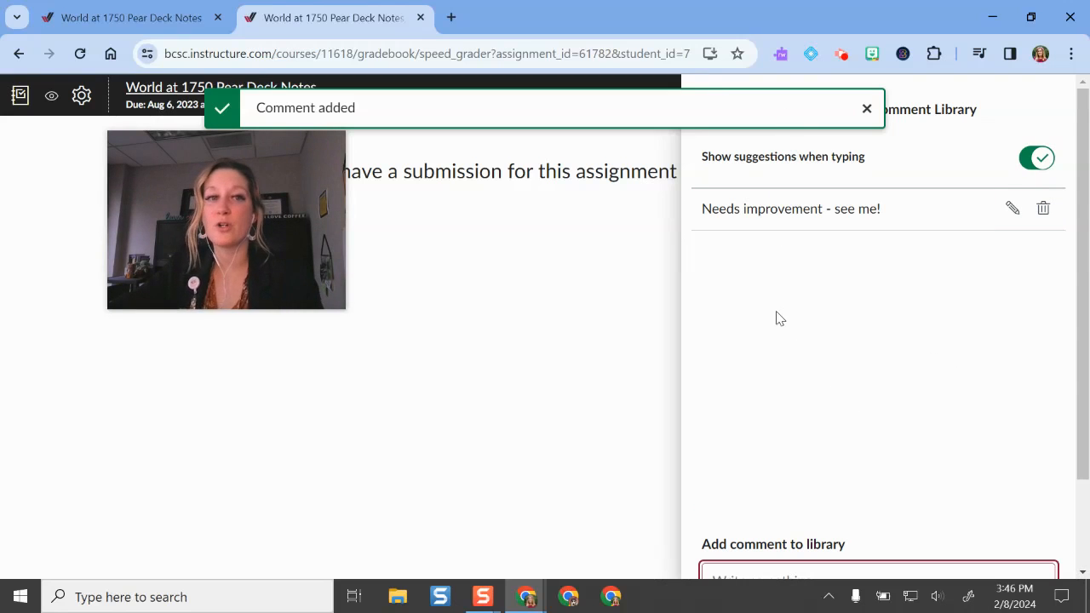
{"action": "left_click", "coordinate": [867, 109]}
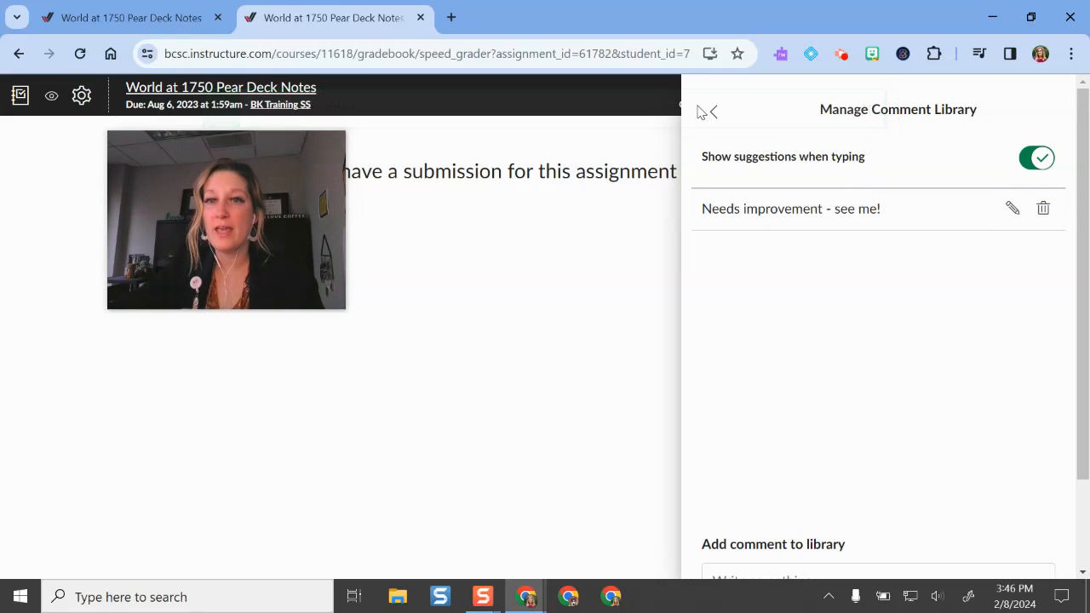
Close the comment library manager and insert the saved comment "Needs improvement - see me!" into the student's comment field.
{"action": "left_click", "coordinate": [714, 114]}
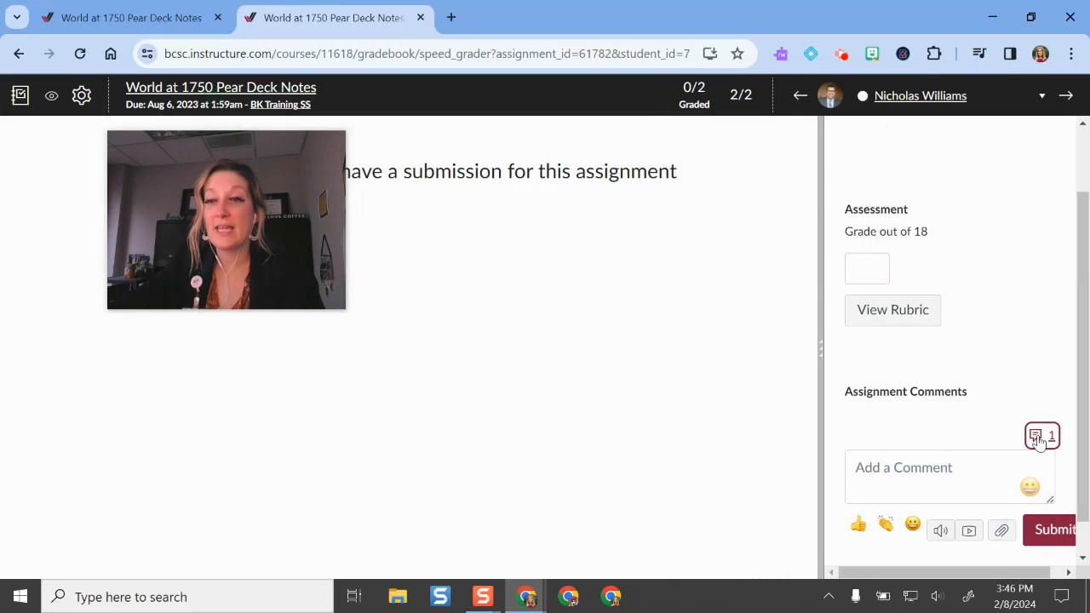
{"action": "left_click", "coordinate": [1039, 435]}
{"action": "left_click", "coordinate": [789, 224]}
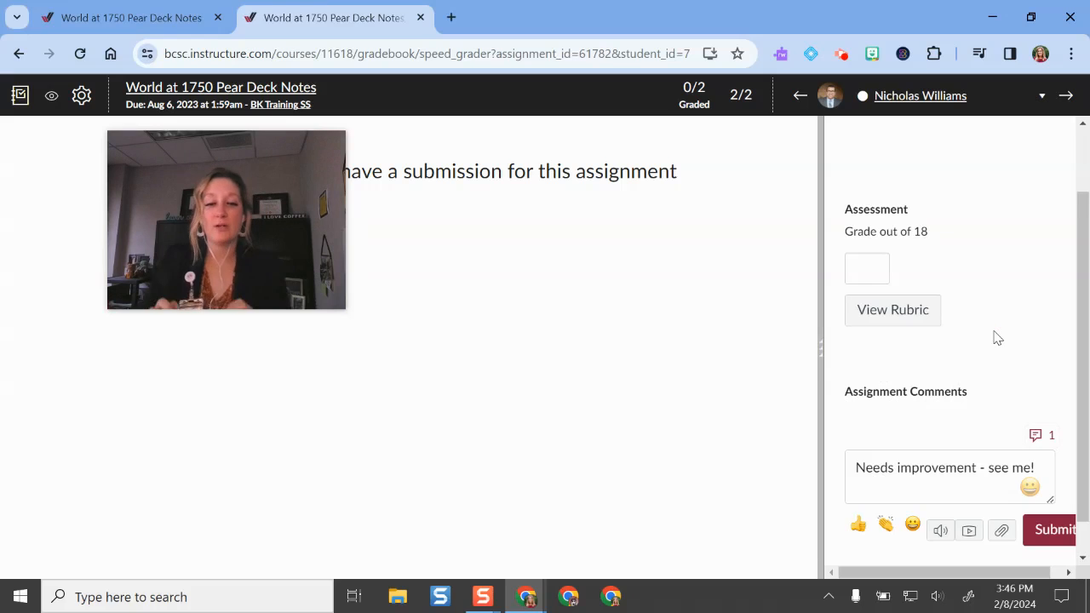
Open the assignment's rubric and widen the grading pane until all rating columns and points fit.
{"action": "key", "text": "Return"}
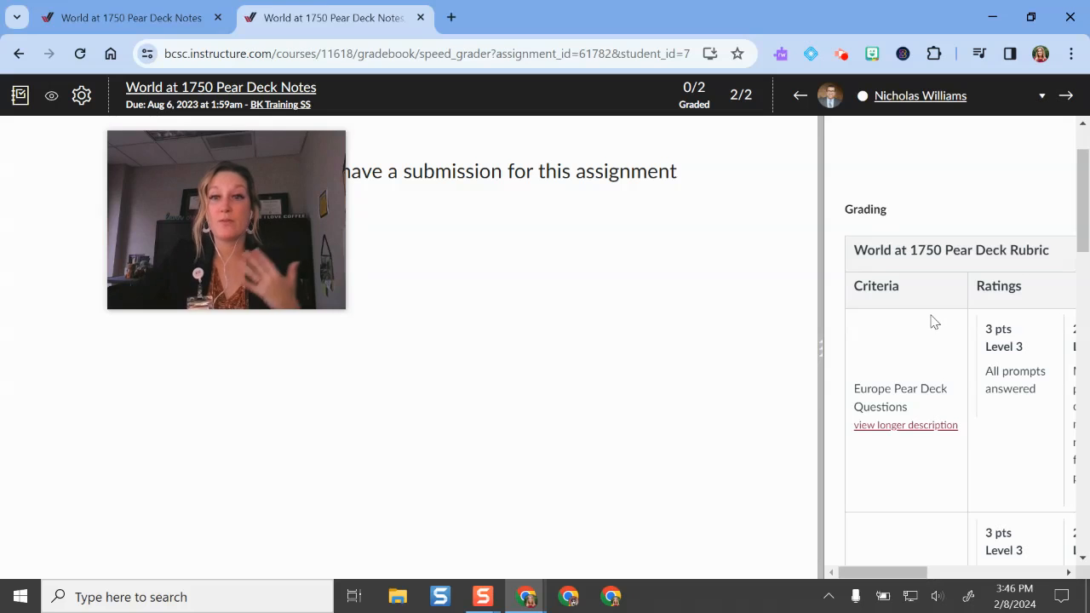
{"action": "left_click", "coordinate": [822, 353]}
{"action": "left_click_drag", "start_coordinate": [822, 353], "coordinate": [357, 360]}
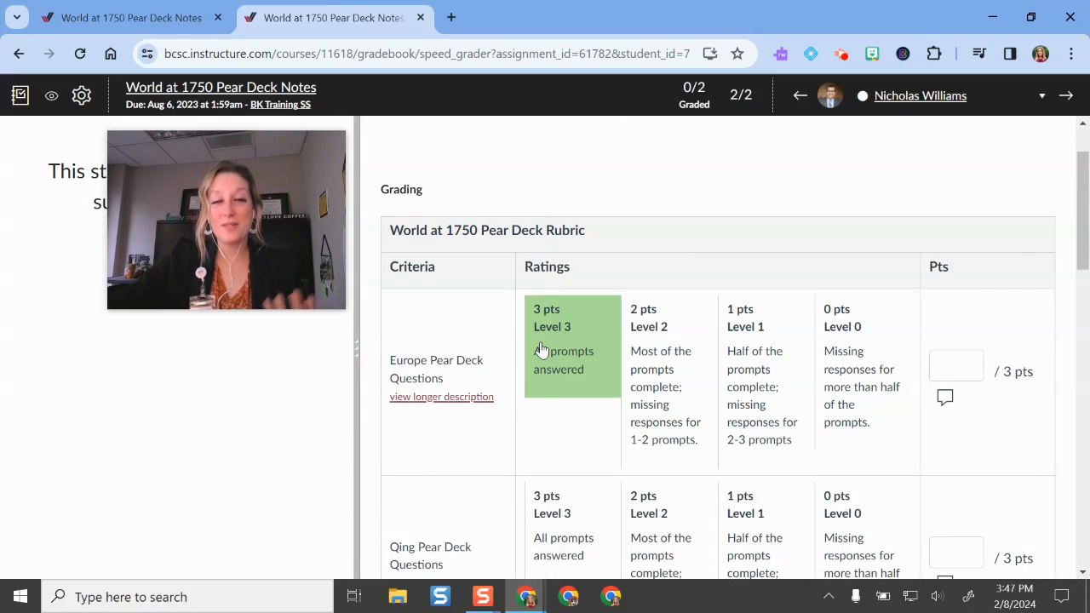
Examine all criteria of the World at 1750 Pear Deck Rubric and the comment area below it, and close the rubric.
{"action": "scroll", "coordinate": [588, 355], "scroll_direction": "down", "scroll_amount": 4}
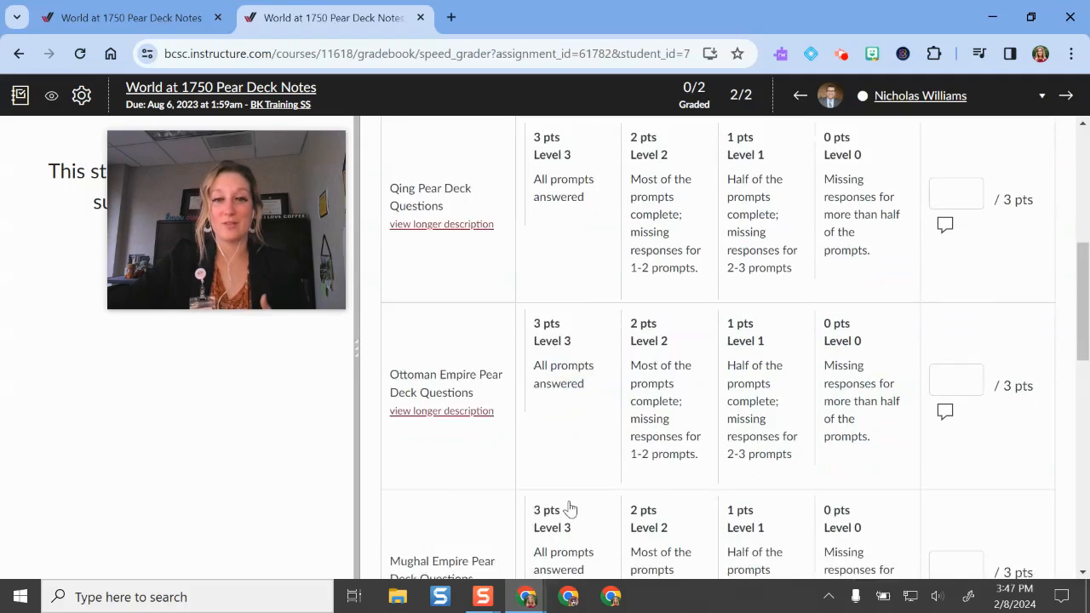
{"action": "scroll", "coordinate": [571, 511], "scroll_direction": "down", "scroll_amount": 5}
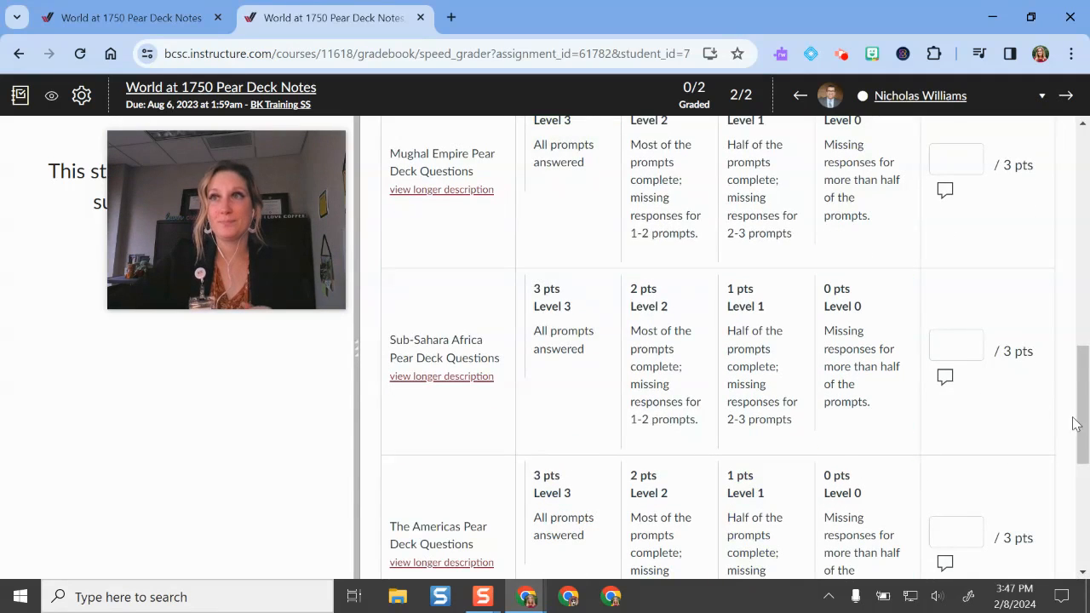
{"action": "scroll", "coordinate": [1022, 395], "scroll_direction": "up", "scroll_amount": 10}
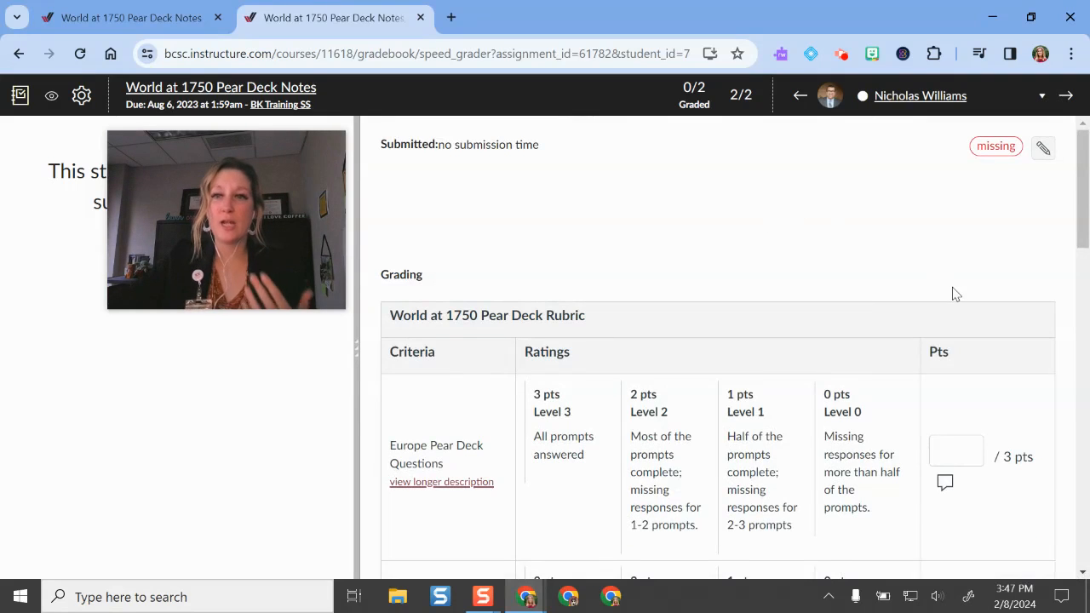
{"action": "scroll", "coordinate": [951, 295], "scroll_direction": "down", "scroll_amount": 7}
{"action": "scroll", "coordinate": [911, 390], "scroll_direction": "down", "scroll_amount": 8}
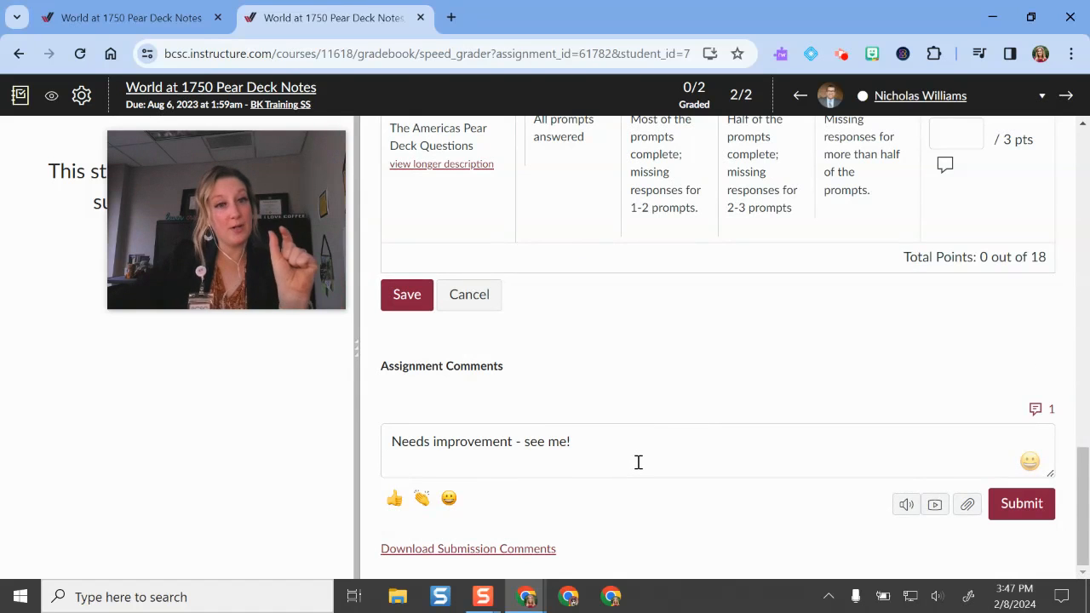
{"action": "scroll", "coordinate": [638, 461], "scroll_direction": "up", "scroll_amount": 15}
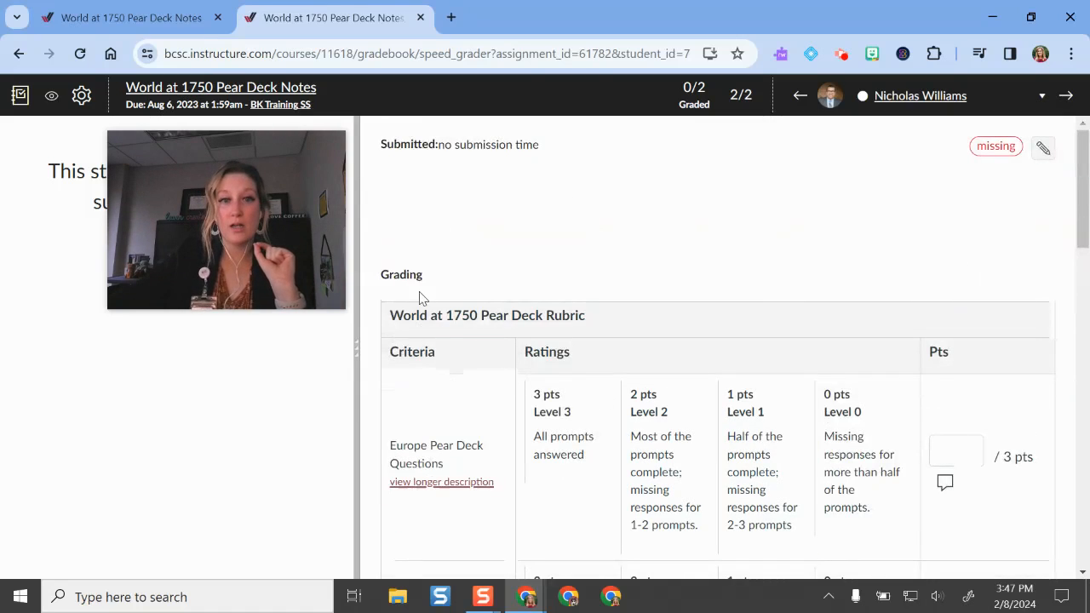
{"action": "key", "text": "Escape"}
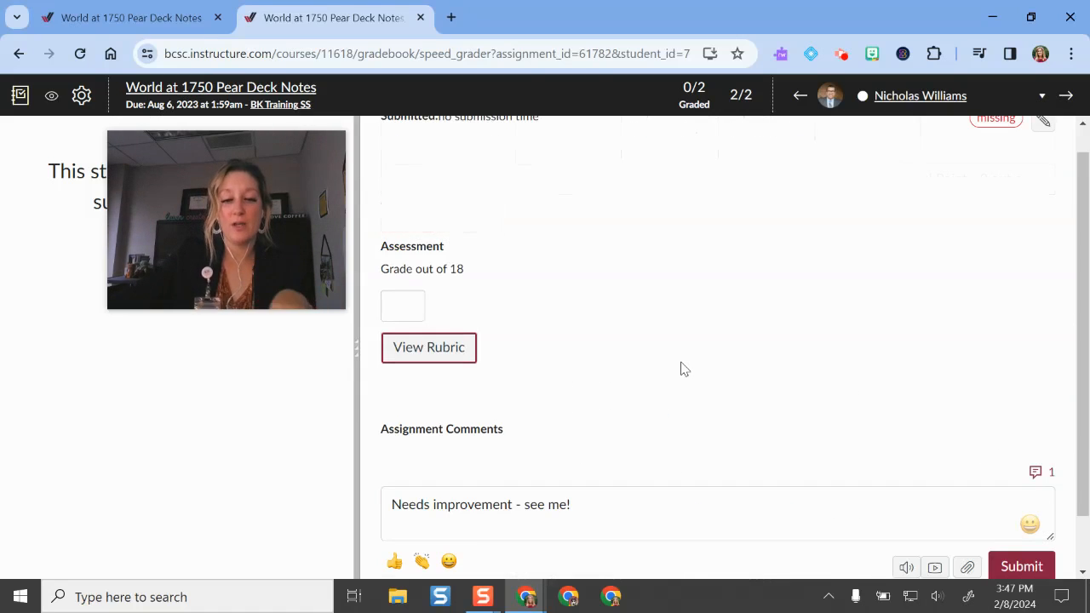
{"action": "key", "text": "shift+Tab"}
{"action": "left_click_drag", "start_coordinate": [368, 255], "coordinate": [533, 373]}
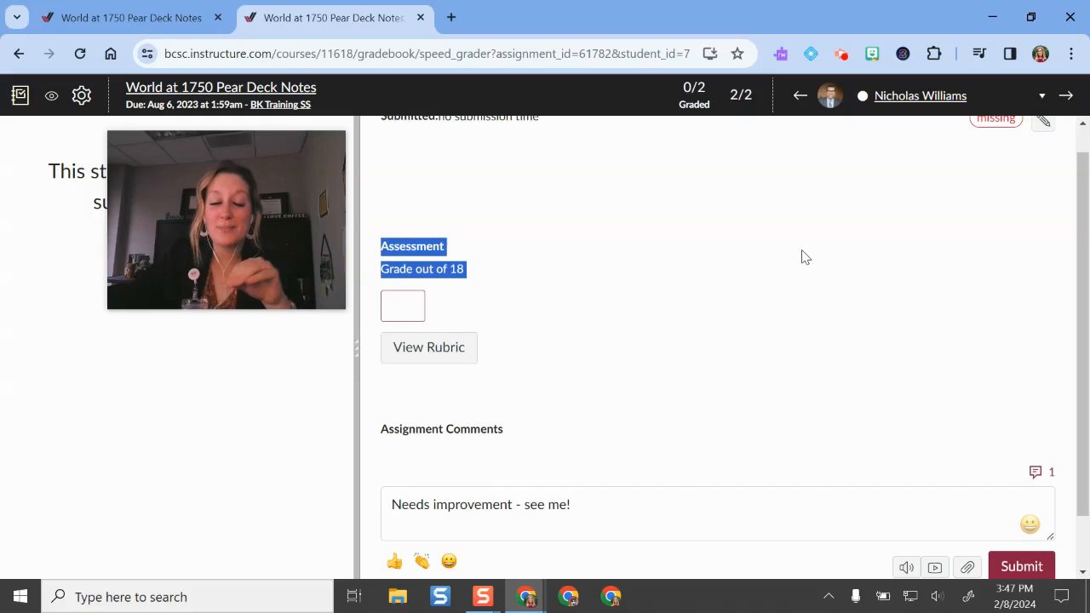
{"action": "left_click", "coordinate": [81, 95]}
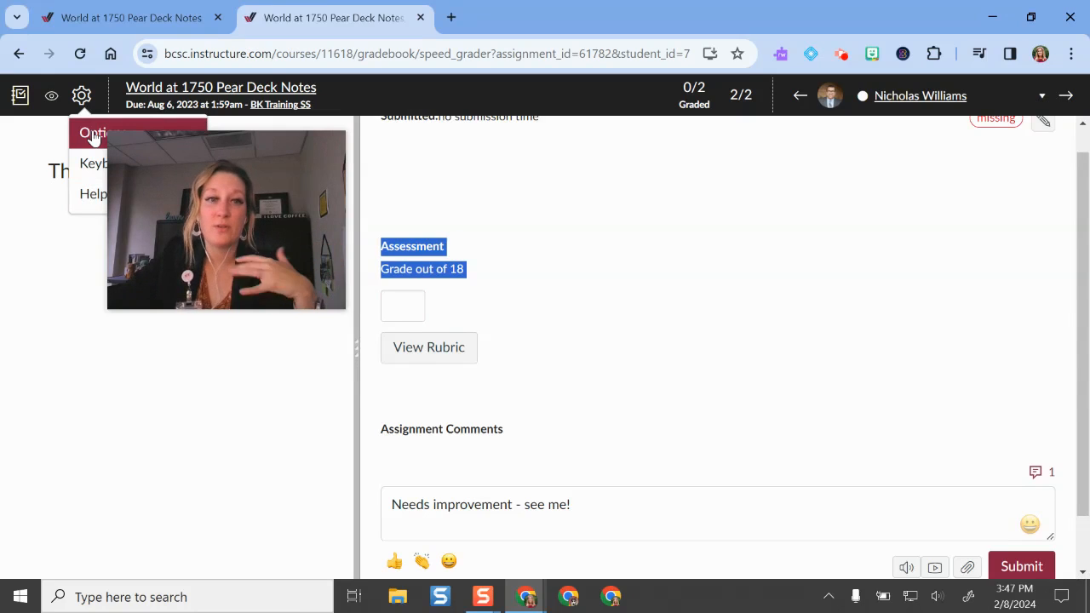
{"action": "left_click", "coordinate": [896, 96]}
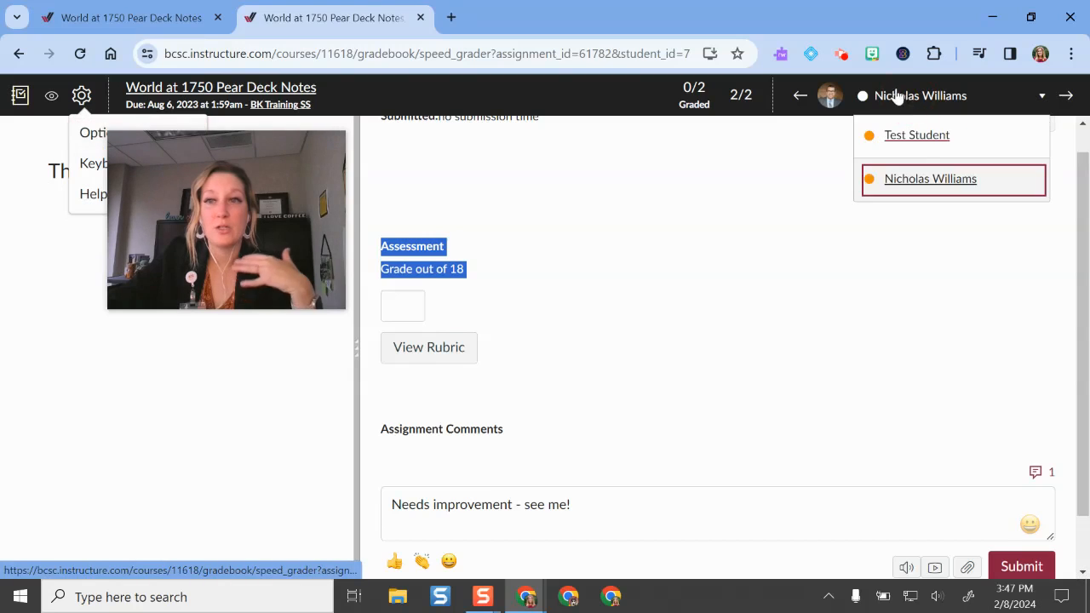
{"action": "left_click", "coordinate": [815, 241]}
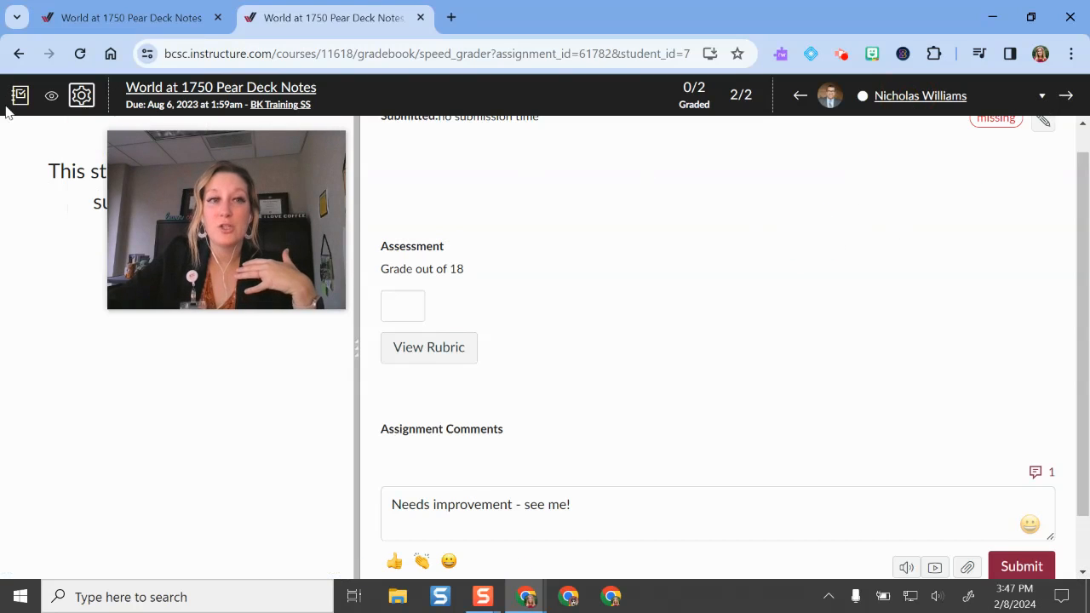
Return from SpeedGrader to the course gradebook and bring up the options for the World at 1750 Pear Deck Notes column.
{"action": "left_click", "coordinate": [20, 95]}
{"action": "left_click", "coordinate": [630, 170]}
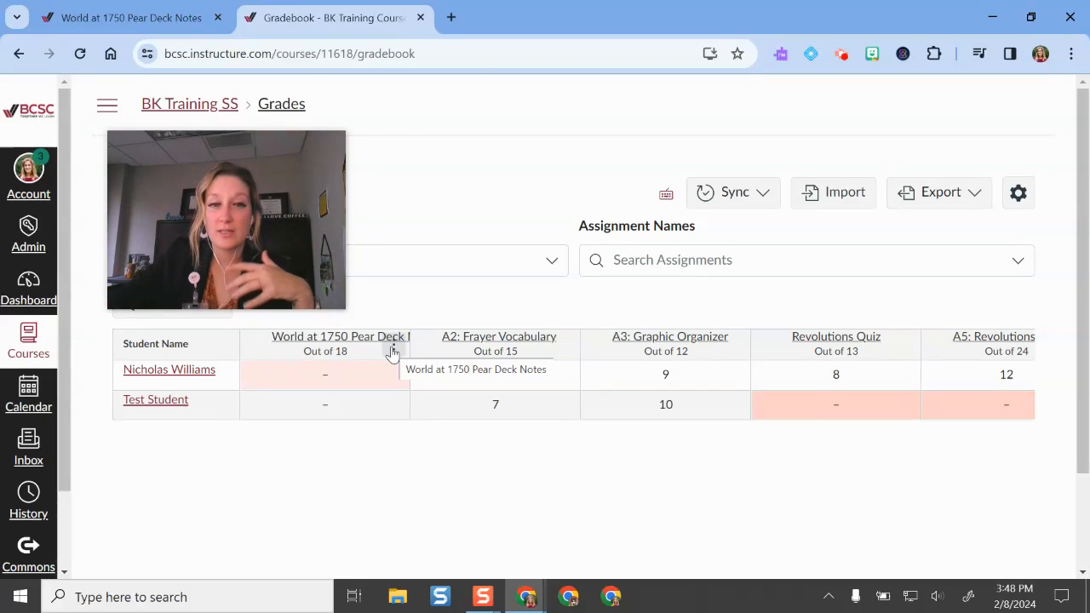
{"action": "left_click", "coordinate": [393, 351]}
{"action": "left_click_drag", "start_coordinate": [253, 227], "coordinate": [965, 173]}
{"action": "left_click", "coordinate": [397, 183]}
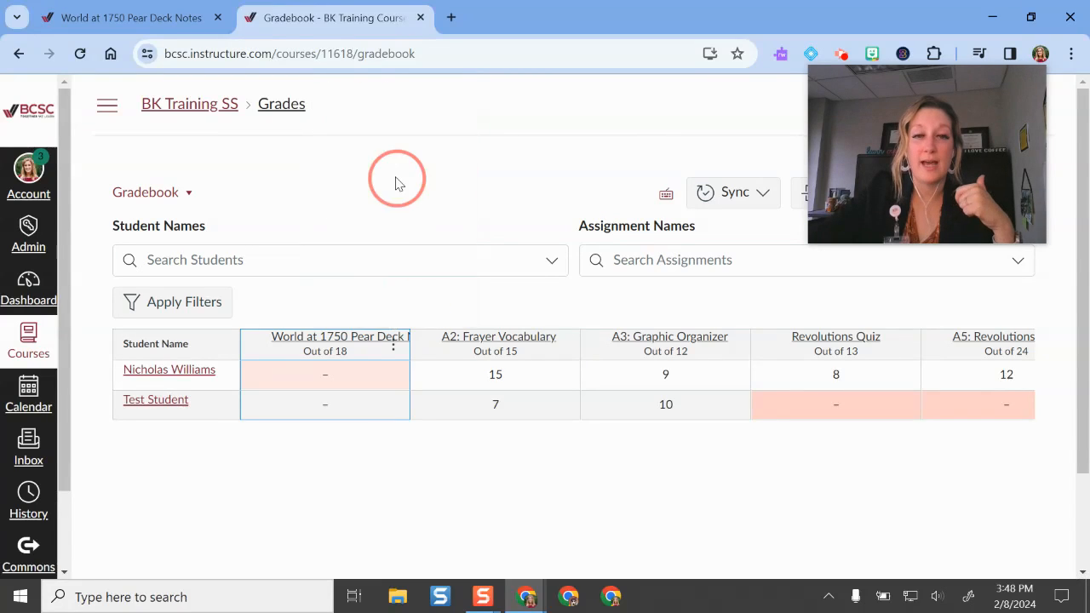
Set a default grade of 18 for World at 1750 Pear Deck Notes, overwriting already-entered grades.
{"action": "left_click", "coordinate": [471, 361]}
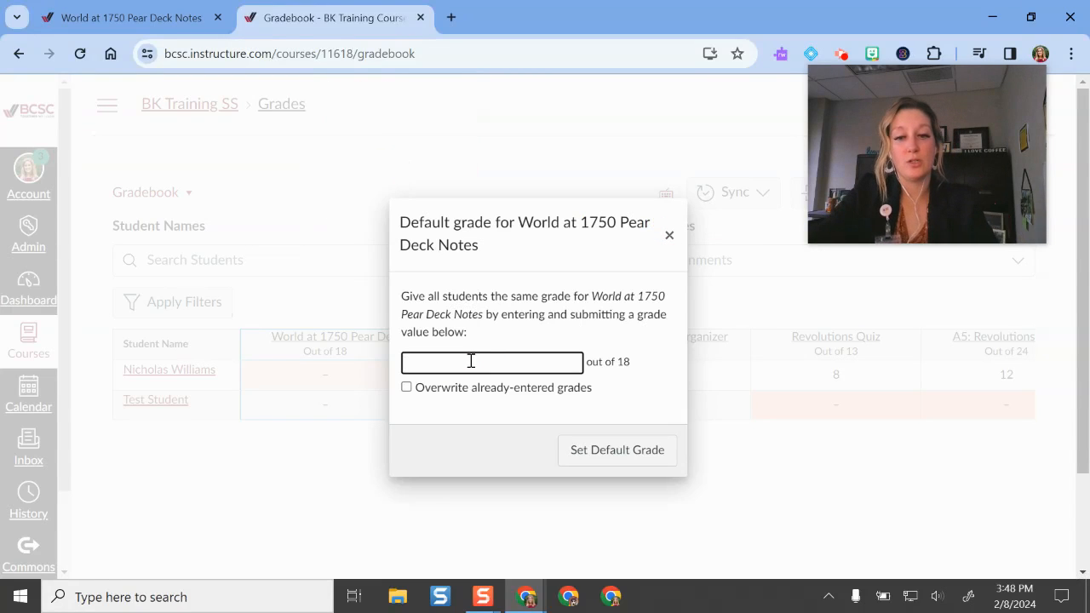
{"action": "type", "text": "18"}
{"action": "left_click", "coordinate": [407, 389]}
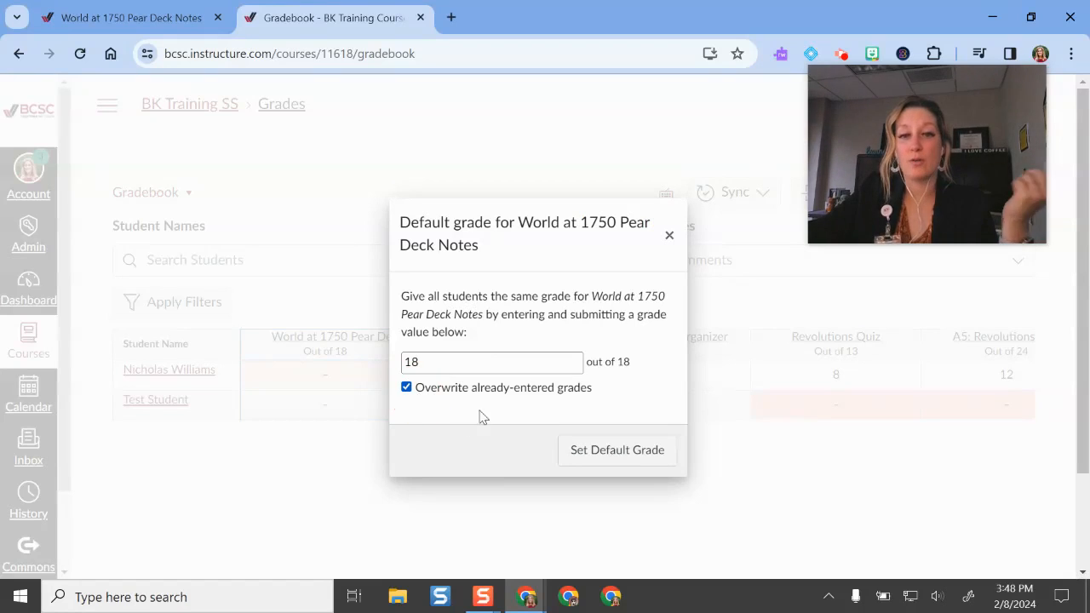
{"action": "left_click", "coordinate": [588, 451]}
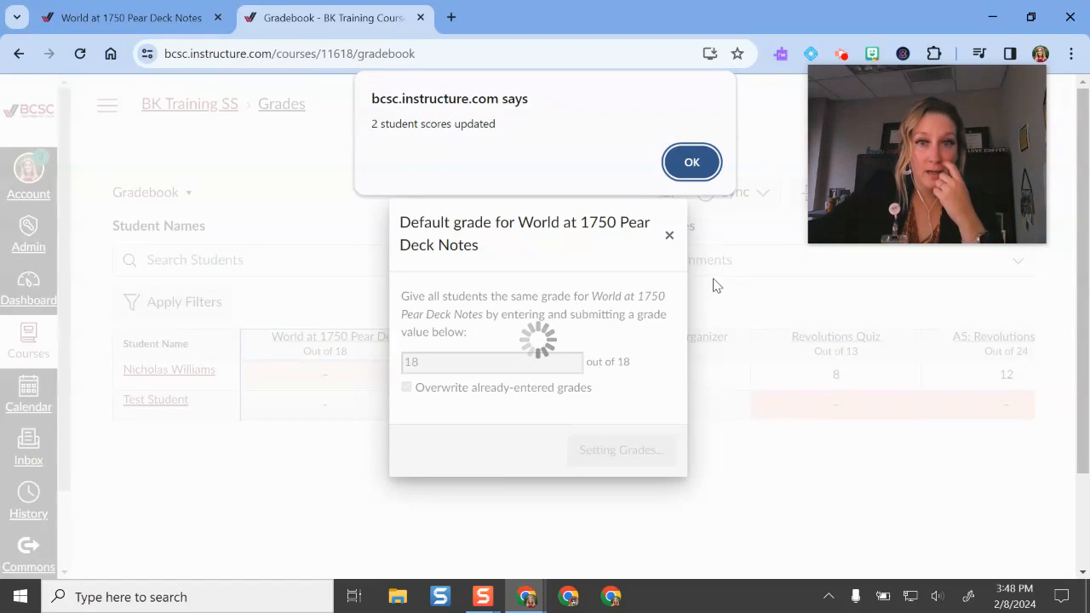
{"action": "left_click", "coordinate": [692, 161]}
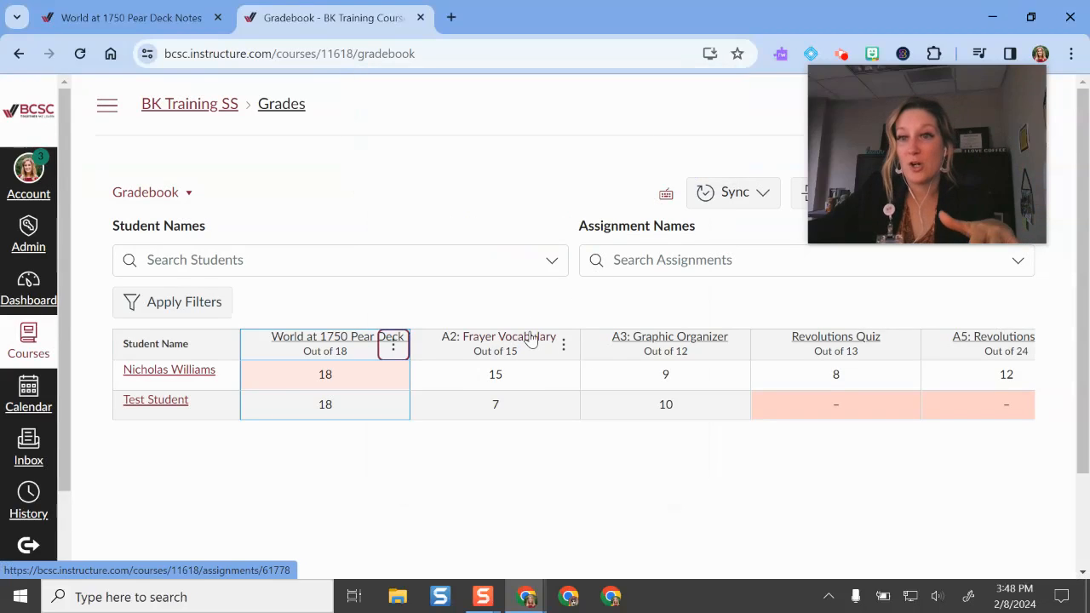
{"action": "left_click", "coordinate": [474, 477]}
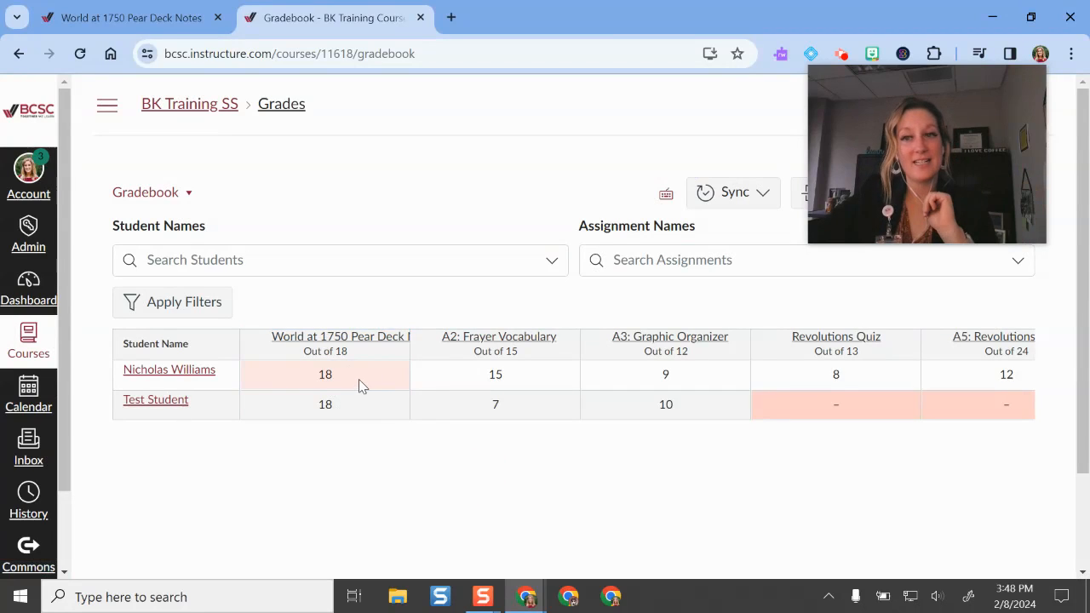